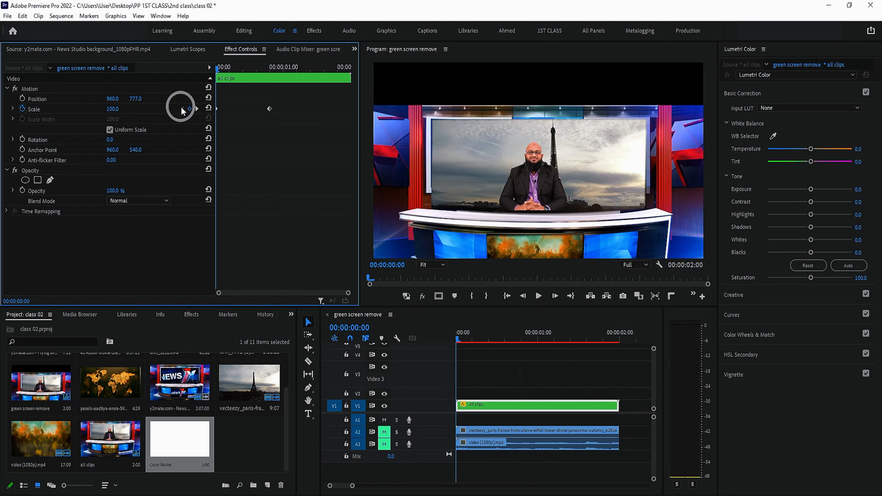
Set the all clips nest's vertical position to 526 and play the Scale animation from the first frame
drag(134, 98, 103, 220)
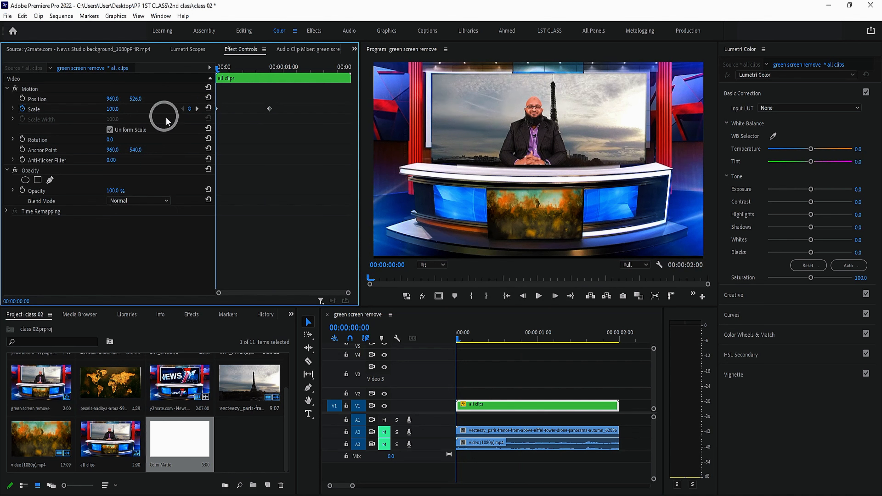
mouse_move(217, 69)
mouse_down()
mouse_move(281, 69)
mouse_move(218, 69)
mouse_up()
key(space)
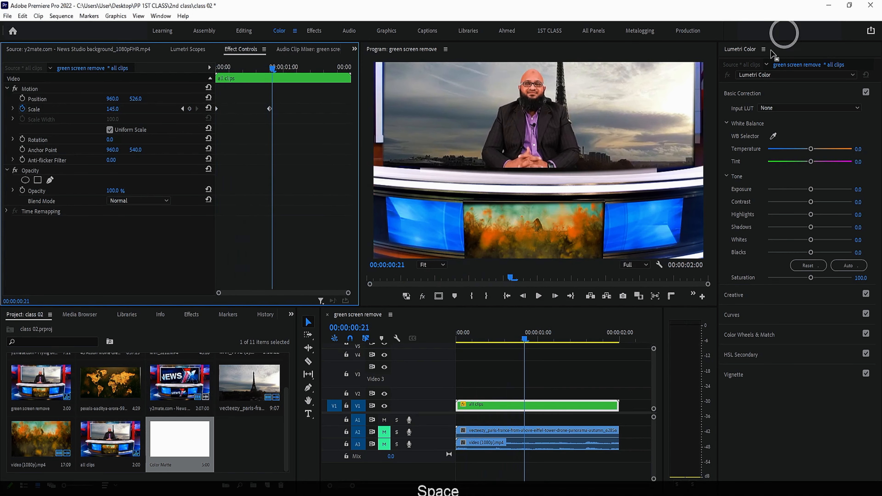
key(space)
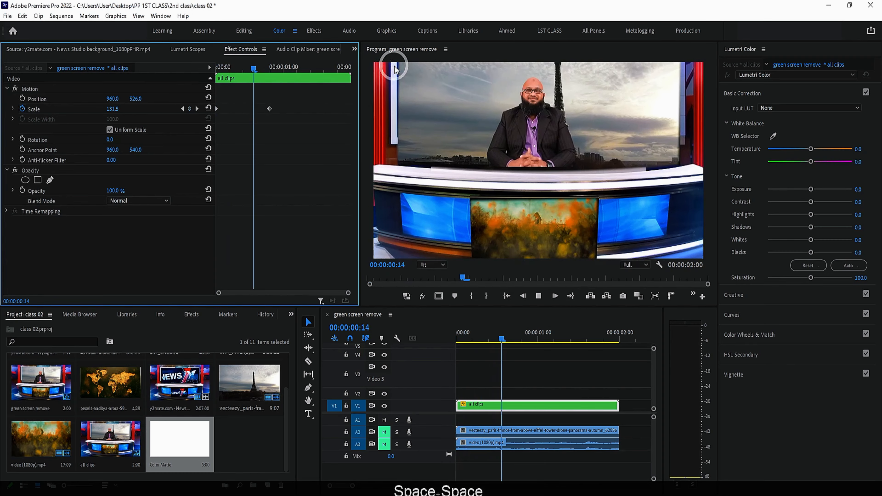
Replay the linear zoom-in several times from the first frame to judge how abruptly it stops
drag(259, 67, 184, 74)
key(space)
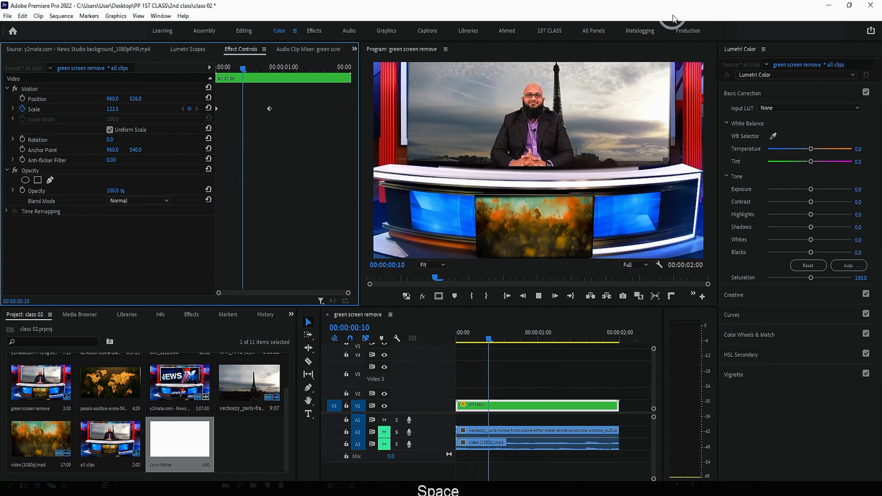
key(space)
drag(272, 69, 80, 100)
key(space)
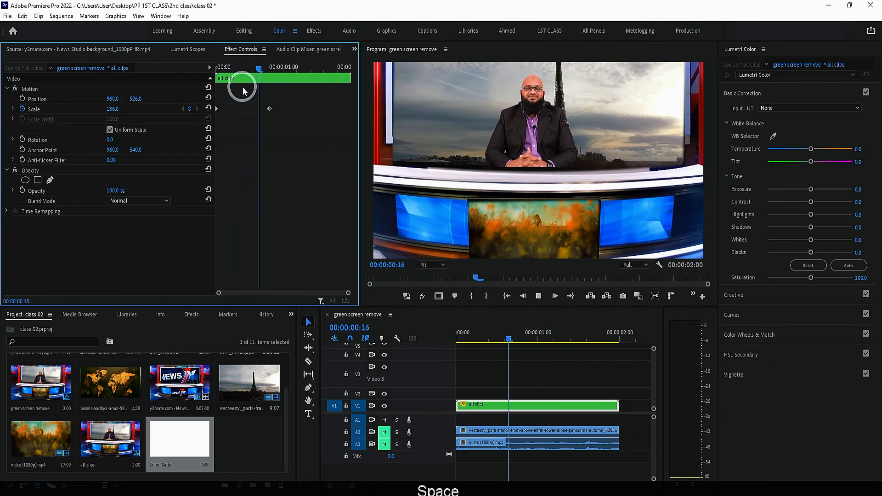
key(space)
drag(267, 68, 196, 72)
key(space)
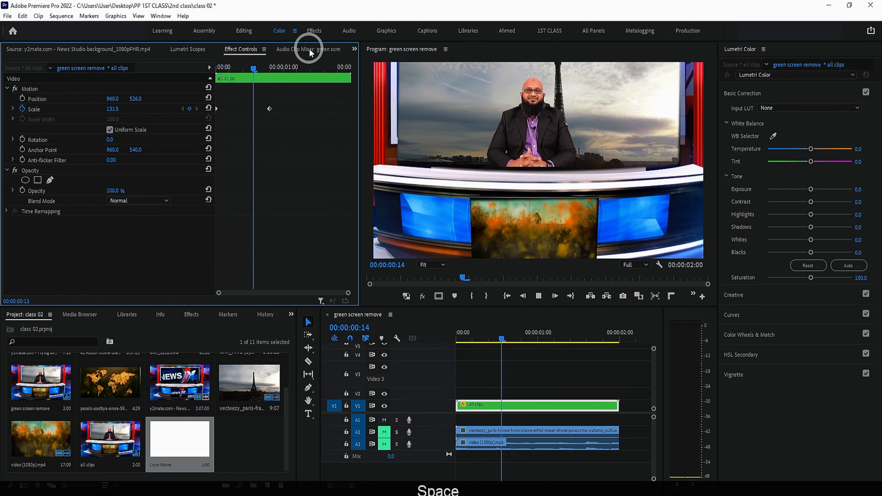
key(space)
drag(265, 68, 189, 87)
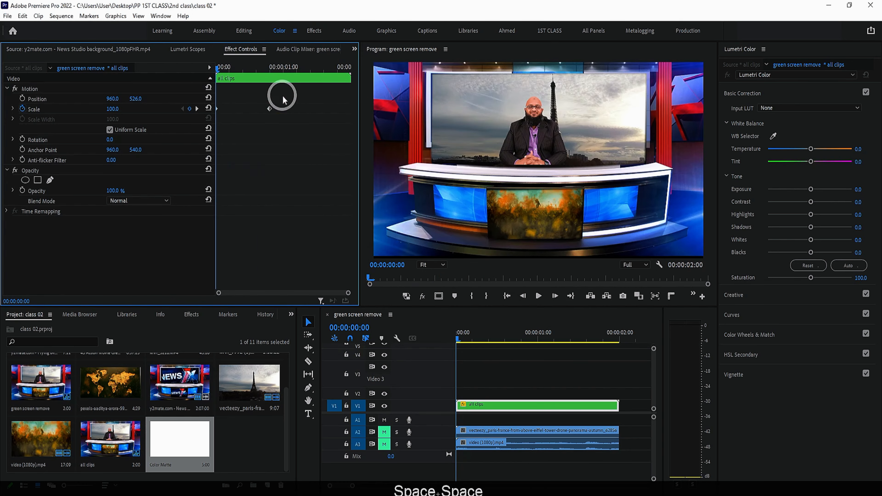
Apply Ease In to both Scale keyframes and expand the Scale property's value and velocity graphs
drag(283, 101, 197, 139)
right_click(255, 117)
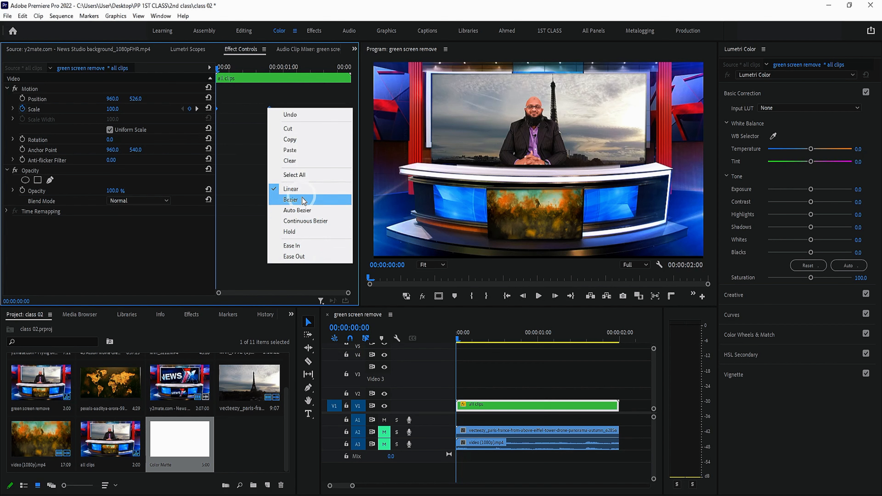
click(305, 248)
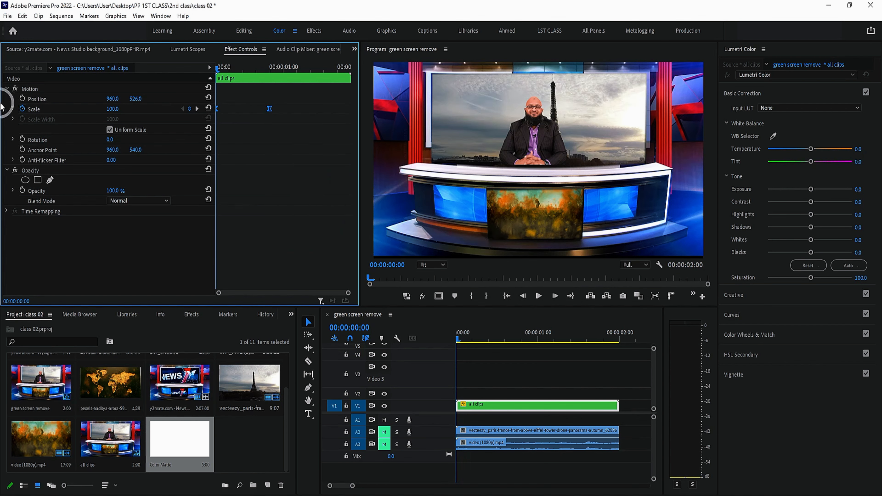
click(12, 109)
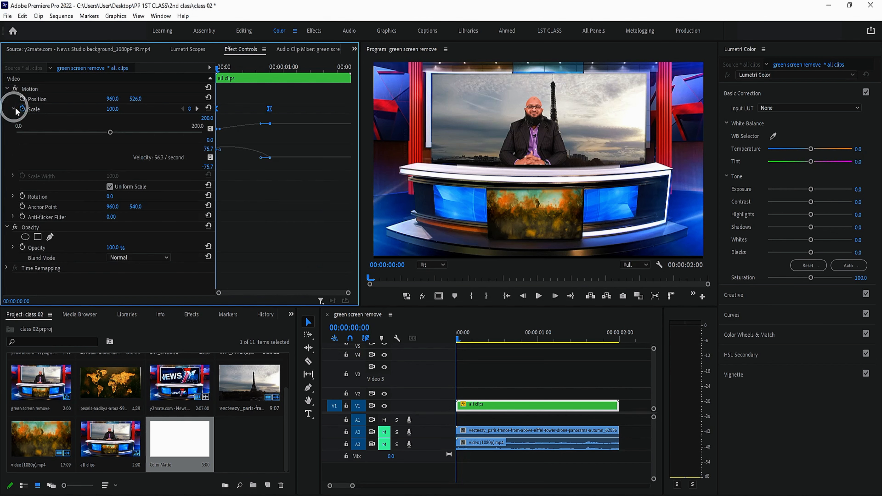
click(228, 132)
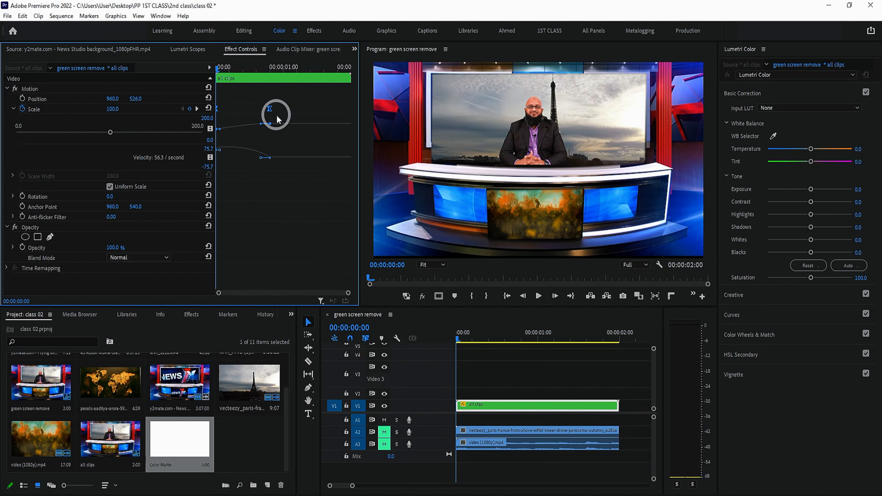
Undo the Ease In on the Scale keyframes and apply Ease In to both of them again
key(ctrl+z)
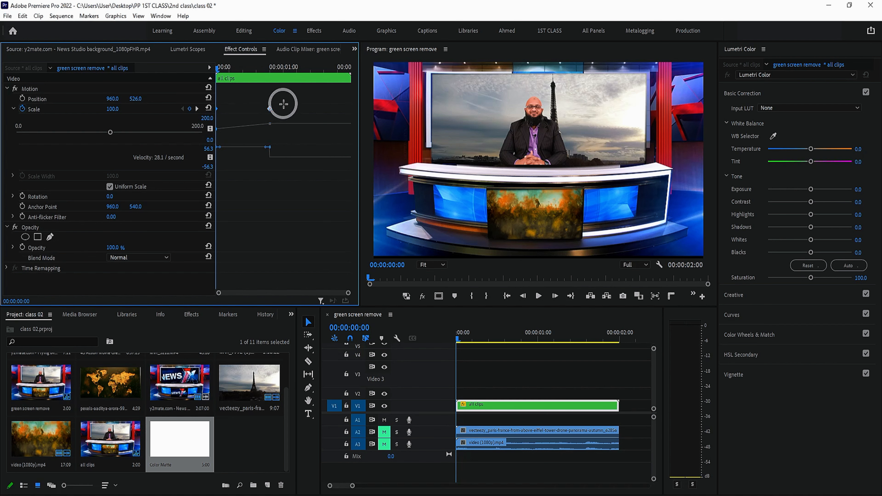
drag(284, 103, 209, 109)
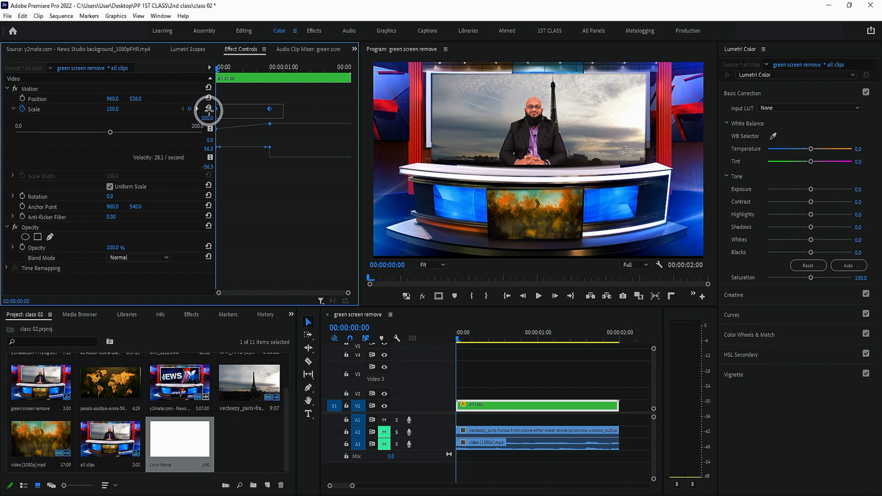
right_click(272, 110)
click(309, 247)
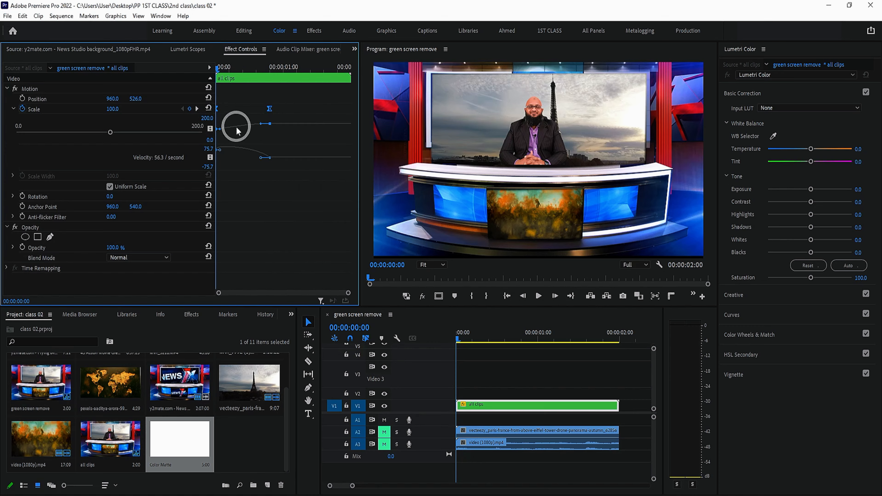
Play the zoom repeatedly from the first frame to check the motion with Ease In applied
key(space)
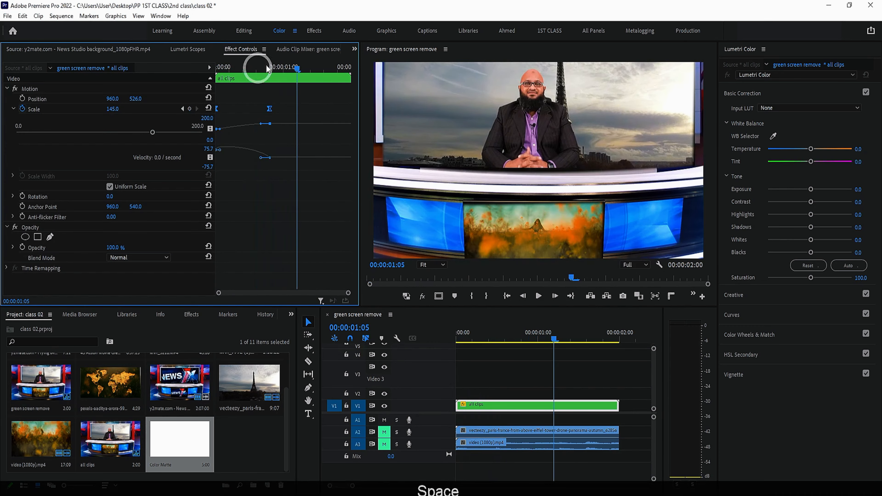
click(217, 68)
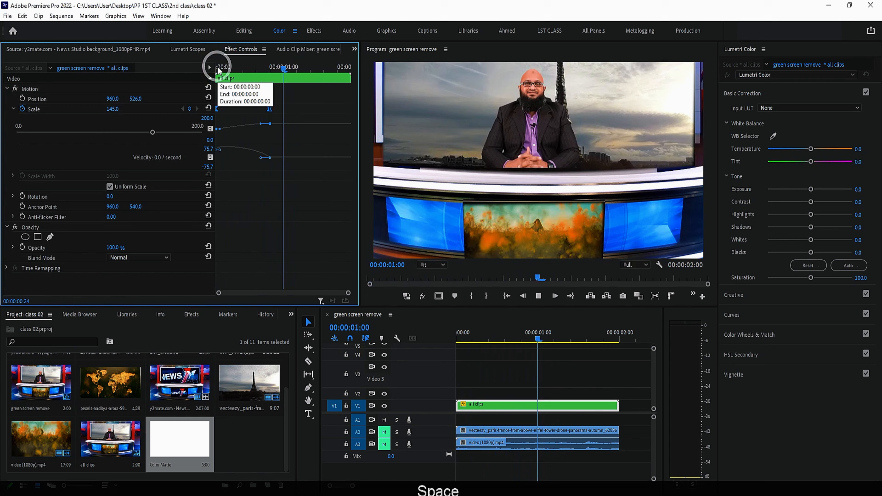
key(space)
drag(262, 65, 131, 78)
key(space)
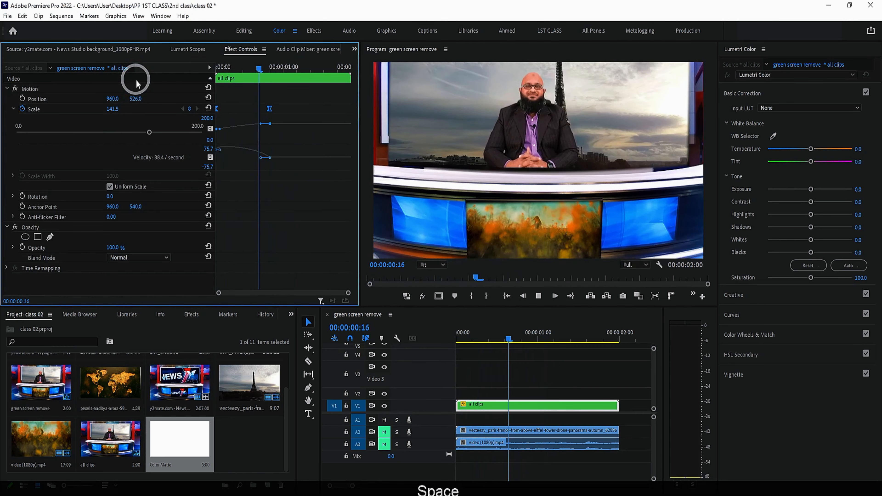
key(space)
drag(283, 67, 50, 104)
key(space)
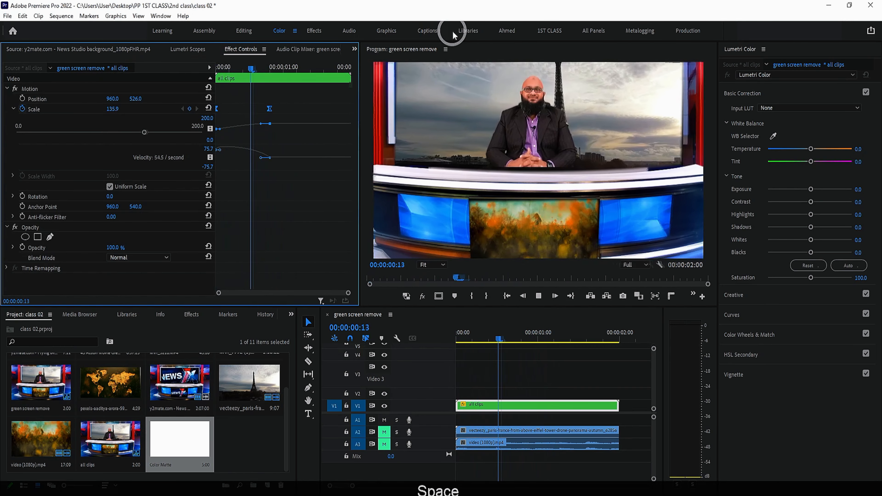
key(space)
drag(270, 74, 64, 114)
key(space)
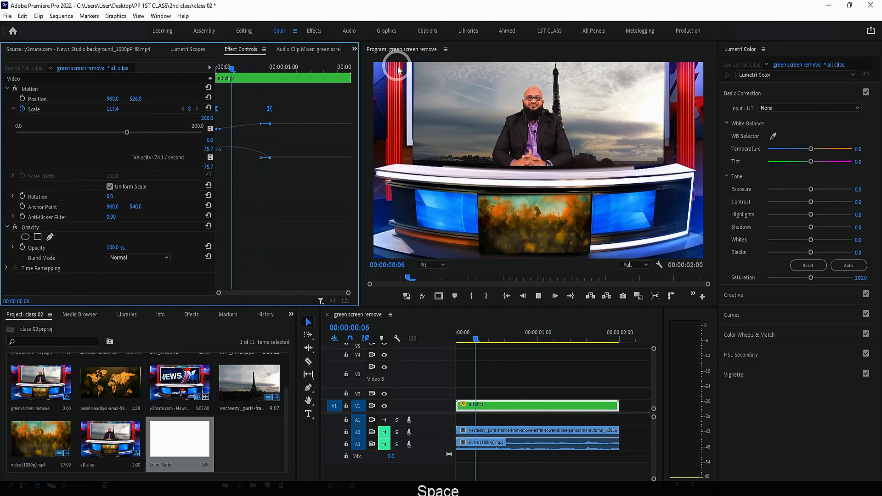
key(space)
Apply Ease Out to both Scale keyframes as well and play back the smoothed zoom
drag(285, 98, 213, 113)
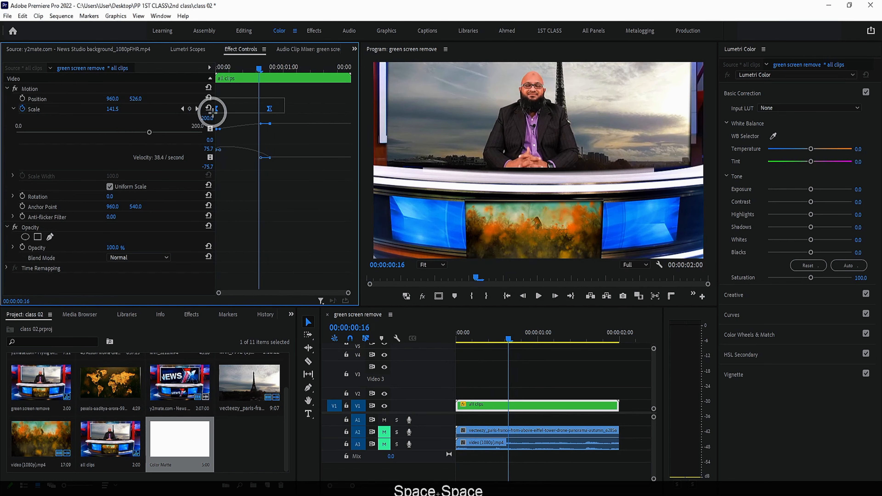
right_click(269, 108)
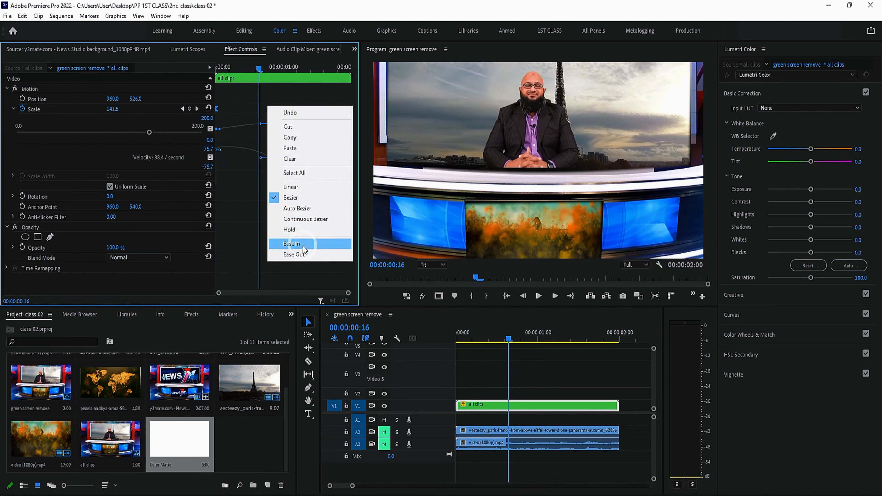
click(303, 255)
key(space)
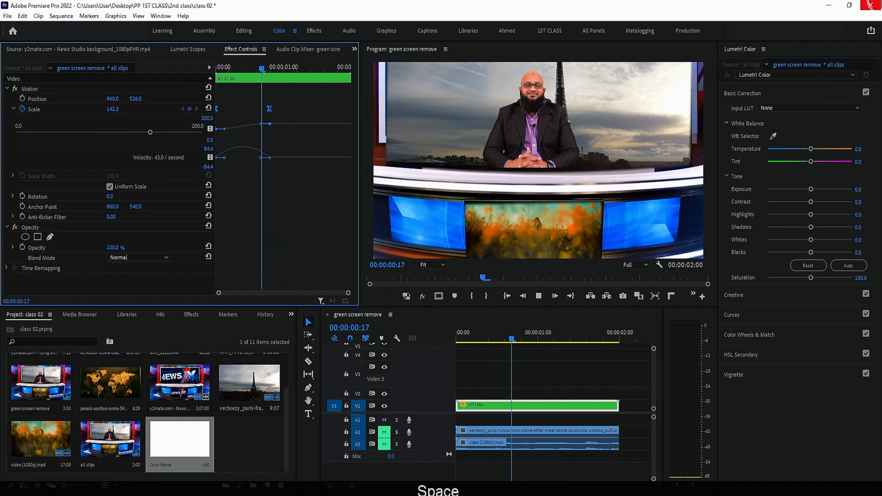
key(space)
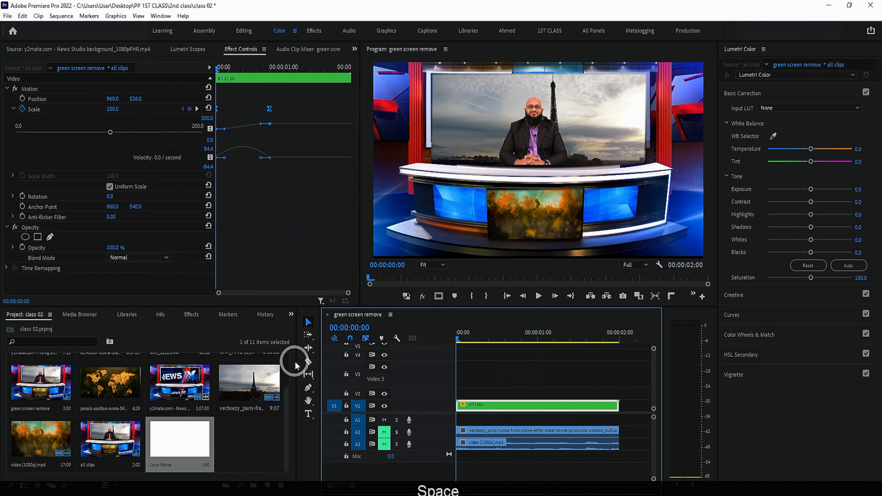
key(space)
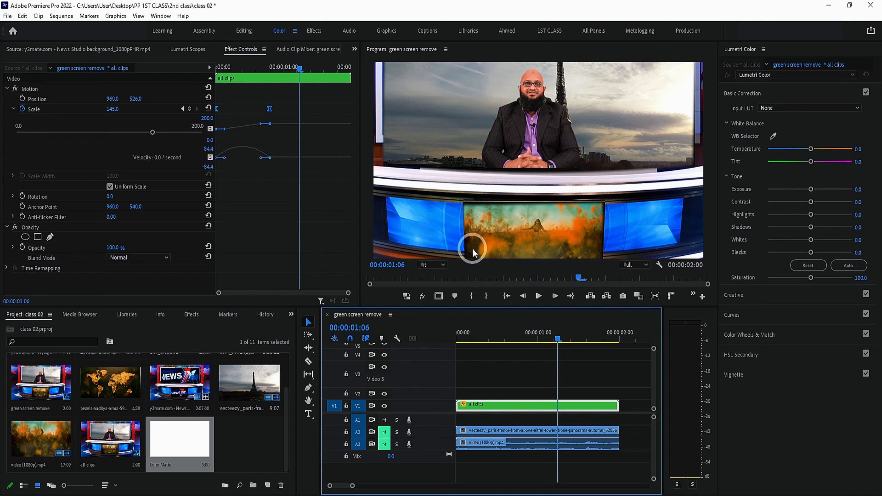
click(291, 314)
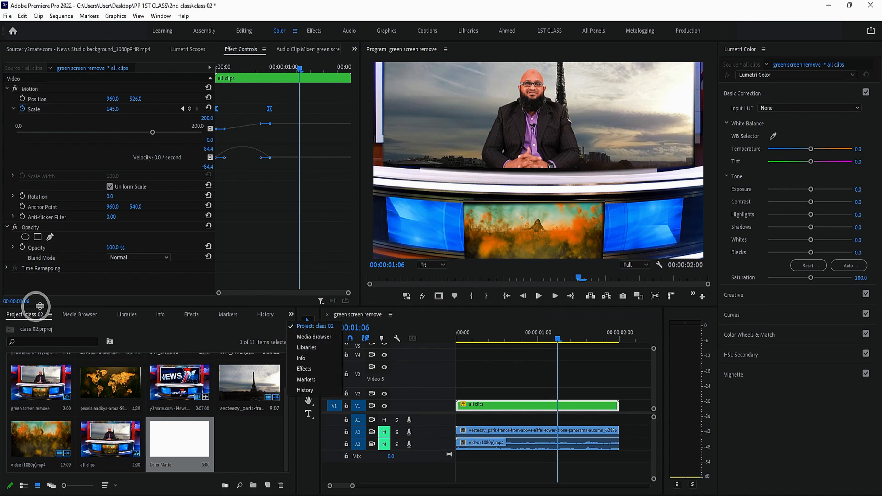
click(205, 355)
scroll(243, 459, up, 2)
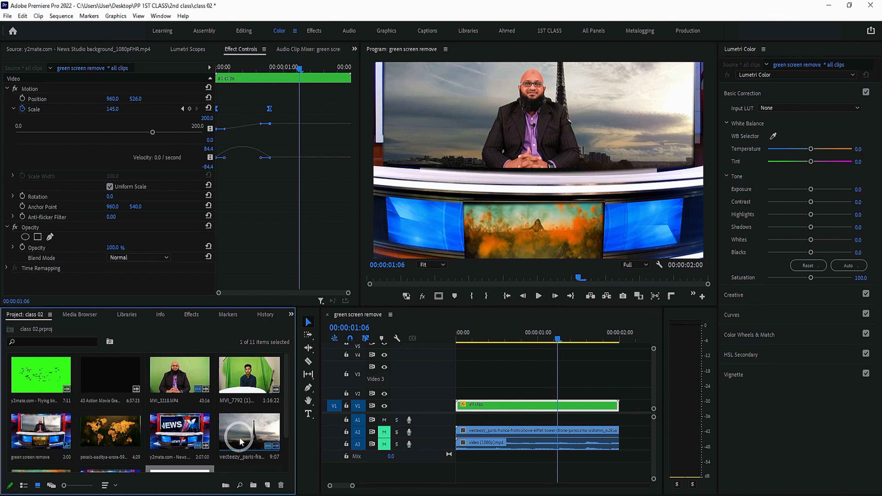
scroll(242, 442, down, 2)
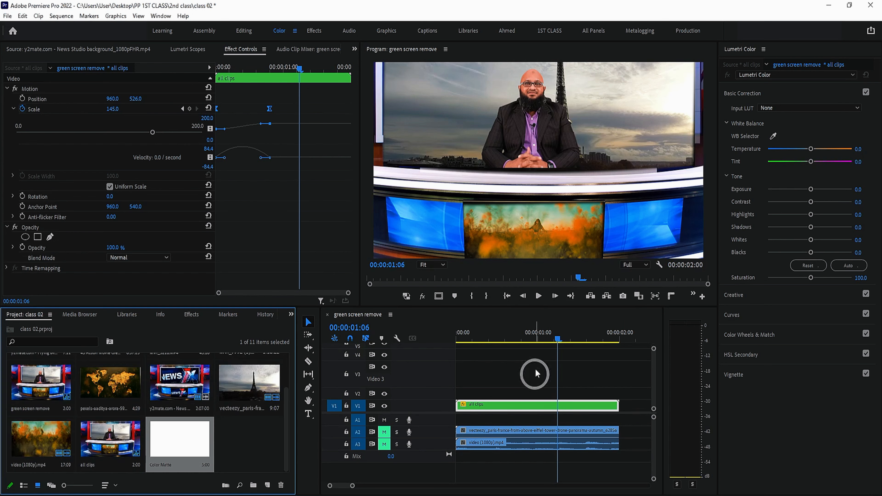
Set the nest's vertical position to 541 and its starting Scale keyframe at the first frame to 101
drag(556, 336, 408, 331)
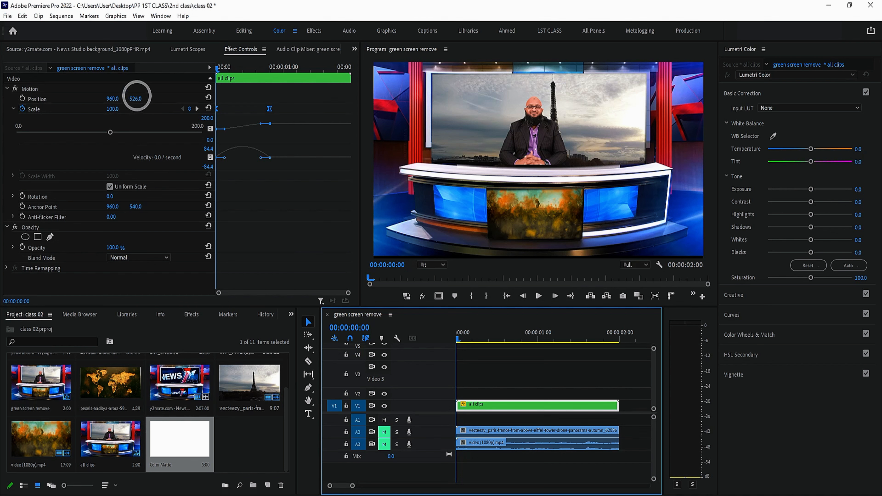
drag(136, 98, 146, 90)
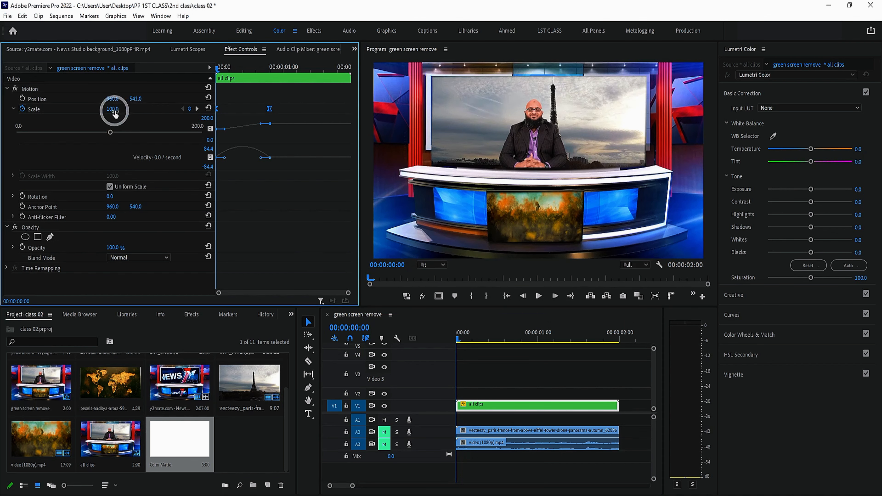
click(197, 109)
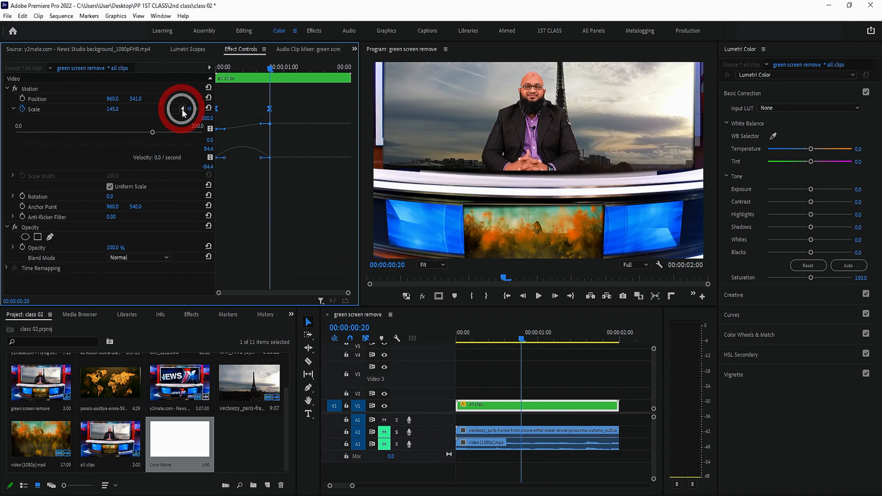
click(183, 109)
click(110, 111)
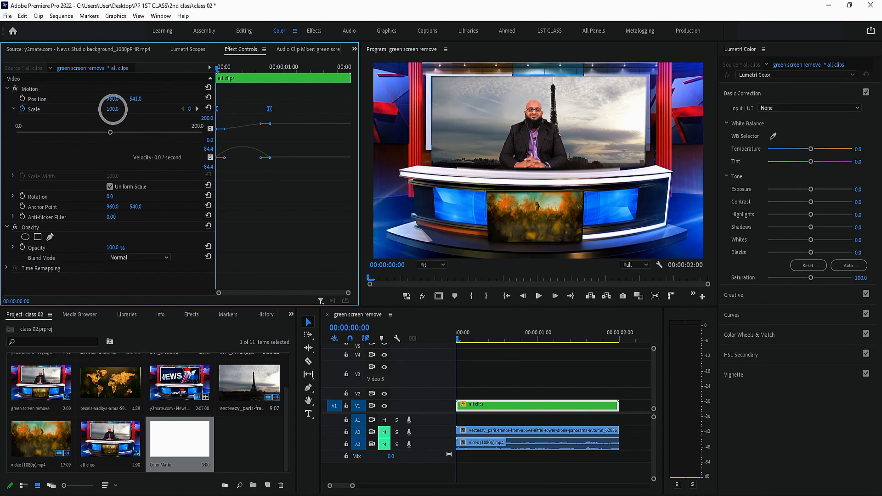
drag(117, 108, 116, 108)
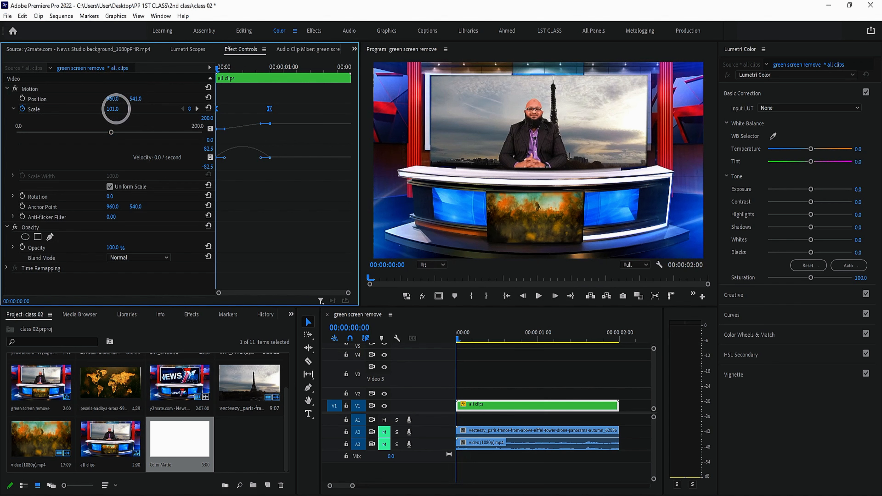
Play the sequence from the beginning to check the repositioned and rescaled zoom
click(434, 340)
key(space)
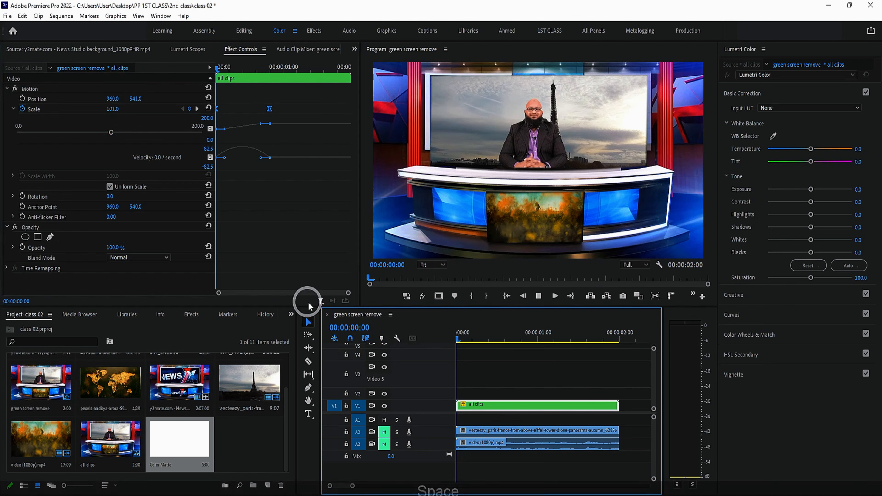
click(589, 342)
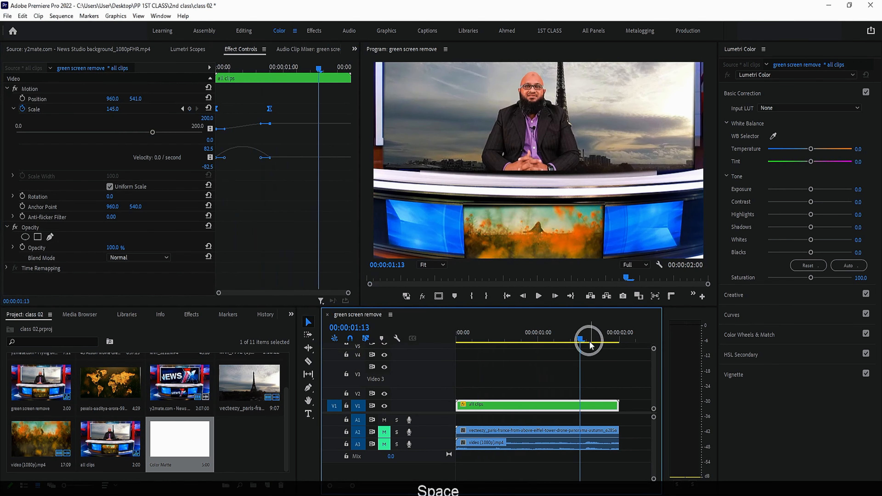
drag(576, 340, 263, 375)
key(space)
key(space)
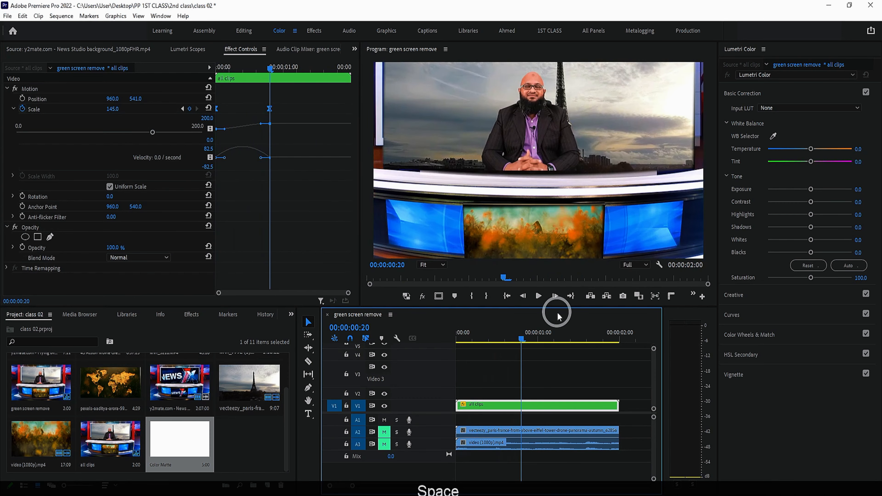
Replay the rescaled zoom from the first frame and stop at the end of its motion
drag(518, 339, 361, 360)
key(space)
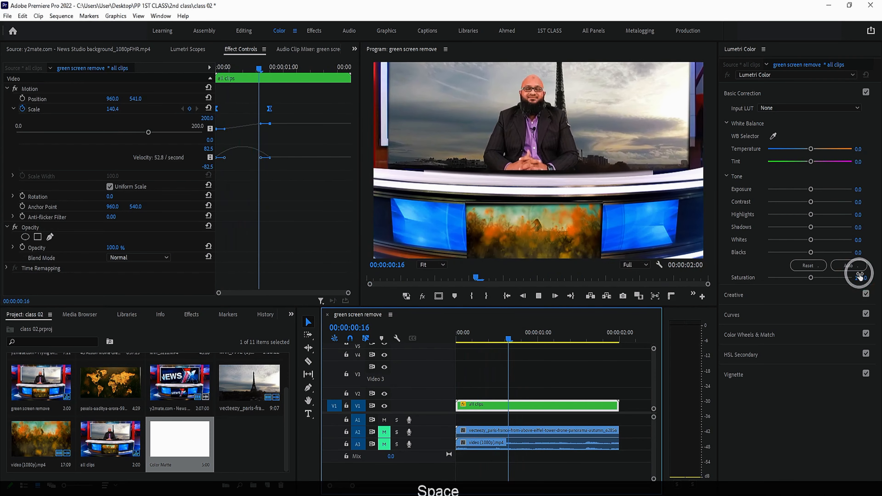
key(space)
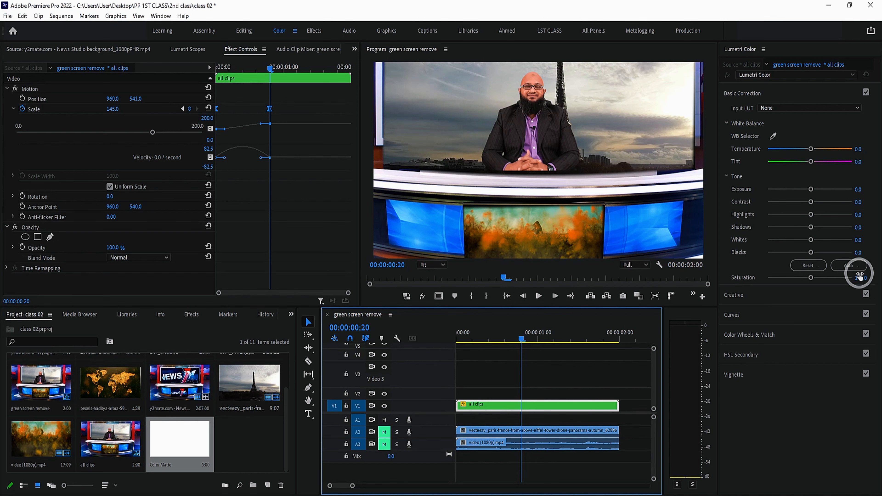
Open the export settings for the sequence and choose the High Quality 1080p HD preset
key(ctrl)
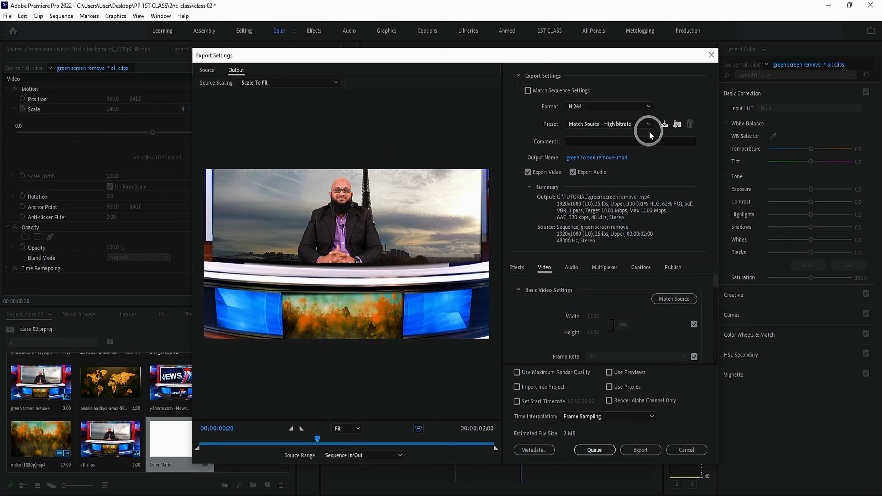
click(649, 124)
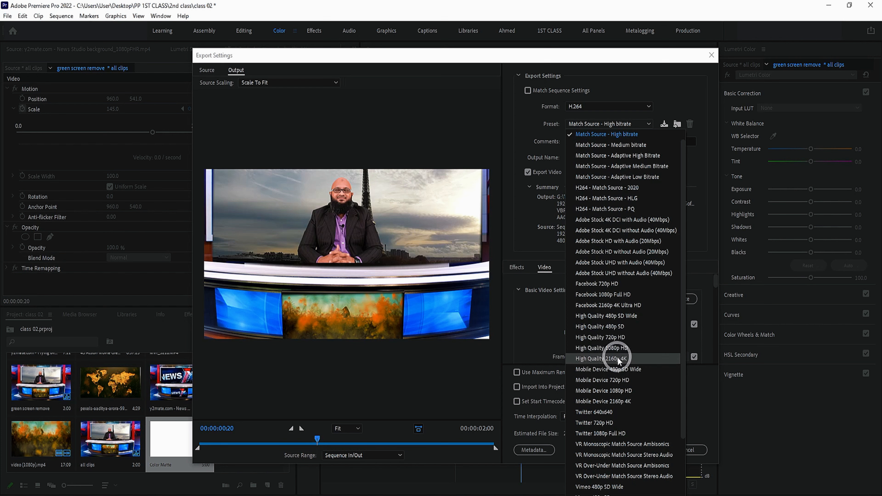
click(620, 352)
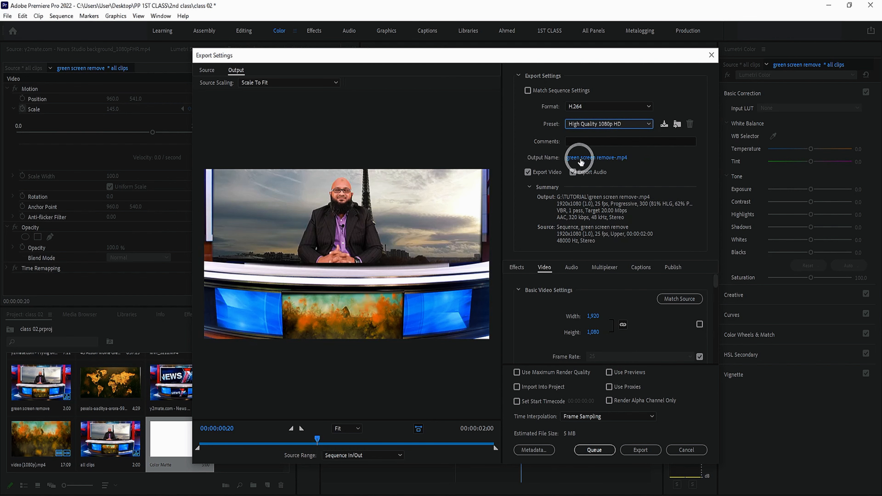
Save the export output as green screen remove- in the TUTORIAL folder and queue the export
click(597, 157)
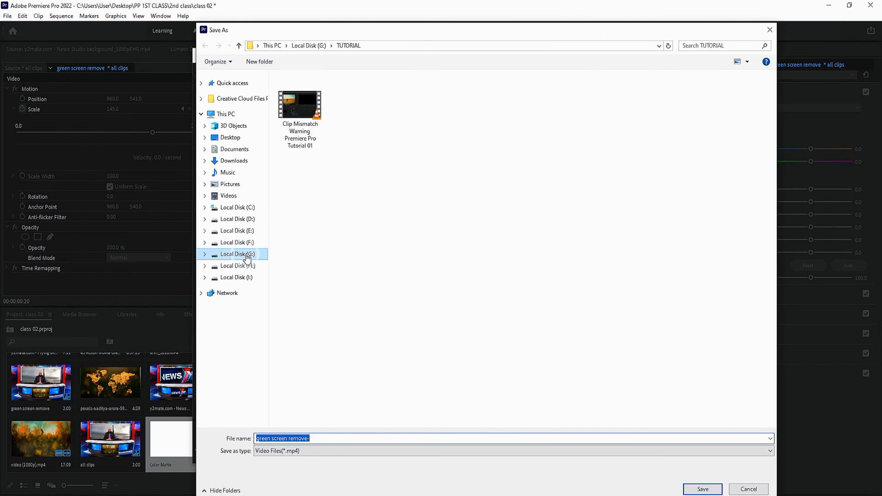
click(718, 490)
scroll(701, 296, down, 5)
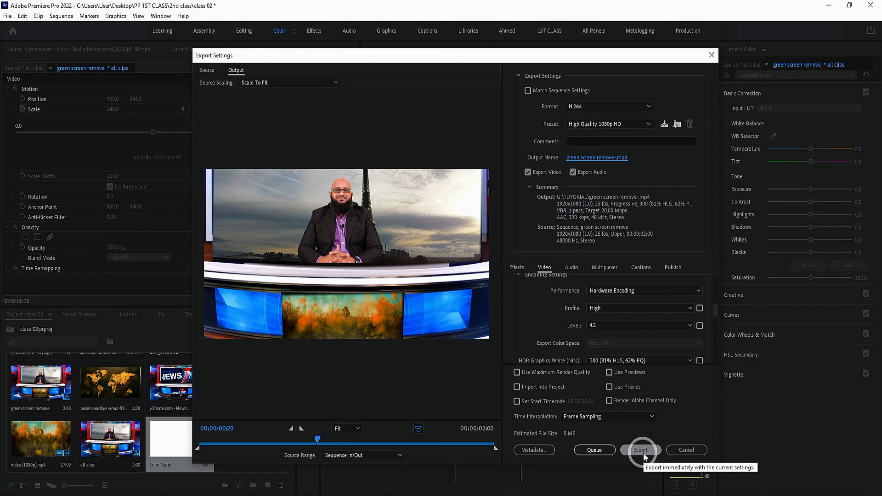
click(594, 450)
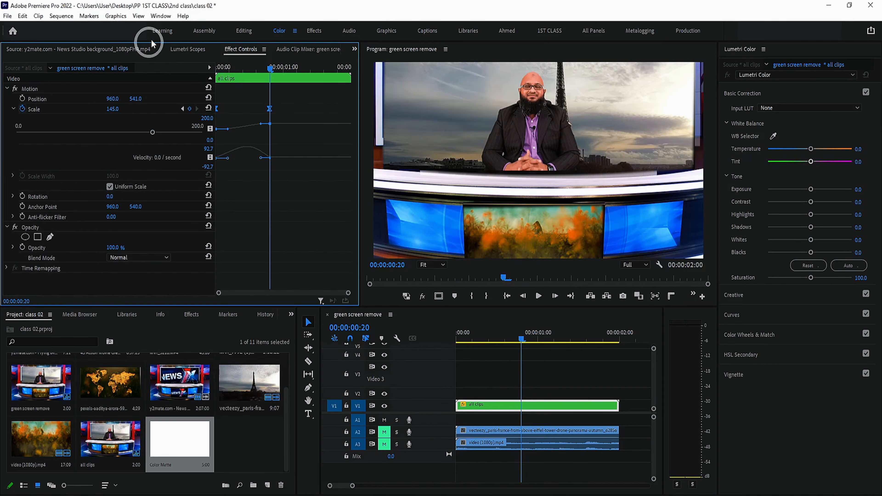
Lengthen the velocity handles of the Scale keyframes for a steeper speed curve and play the zoom
drag(228, 158, 254, 159)
drag(269, 70, 241, 71)
key(space)
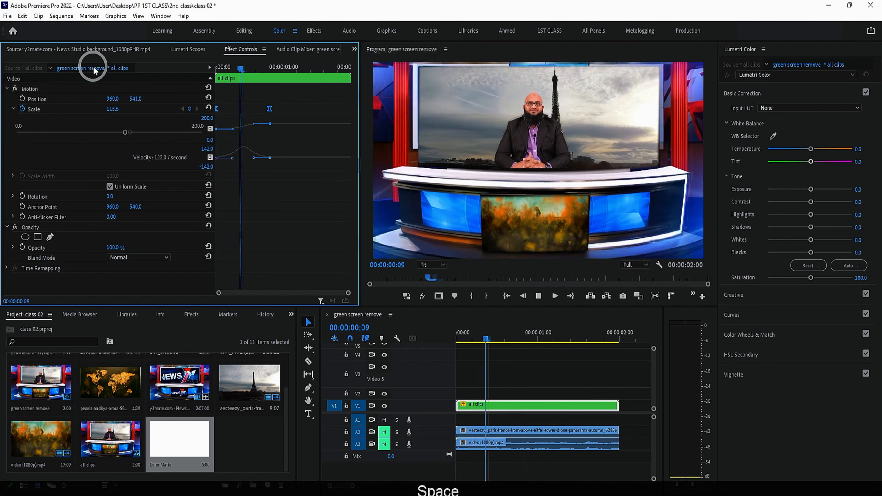
key(space)
Play the zoom several times from the first frame to check the steeper velocity curve
drag(295, 69, 158, 87)
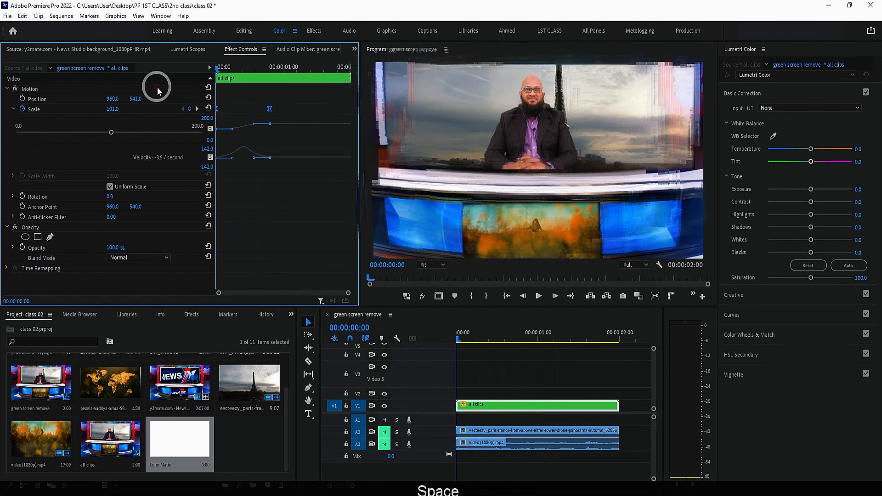
key(space)
key(space)
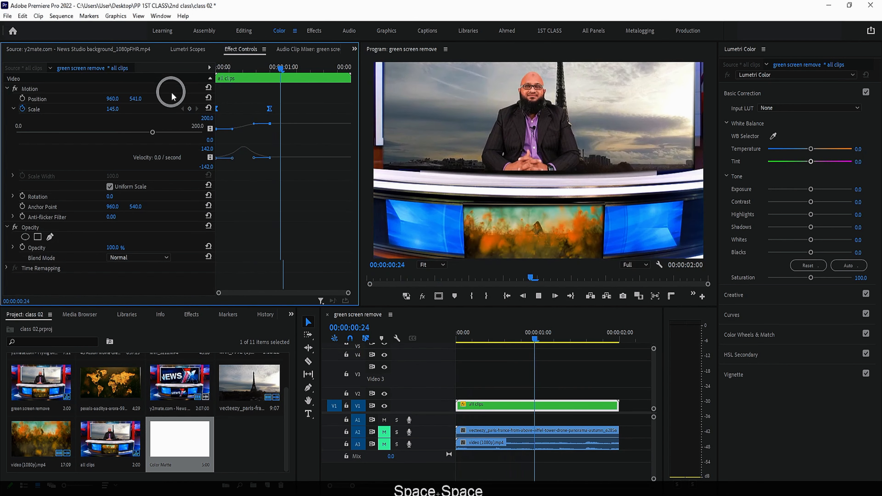
key(space)
drag(310, 66, 148, 90)
key(space)
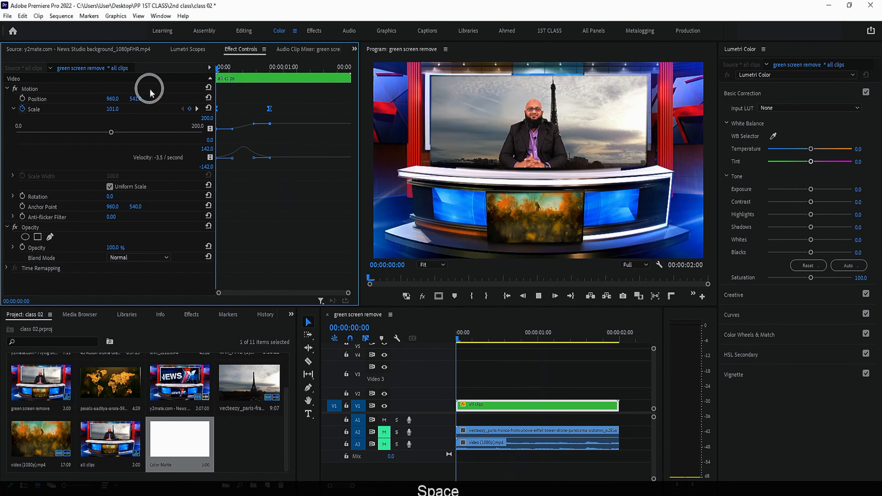
key(space)
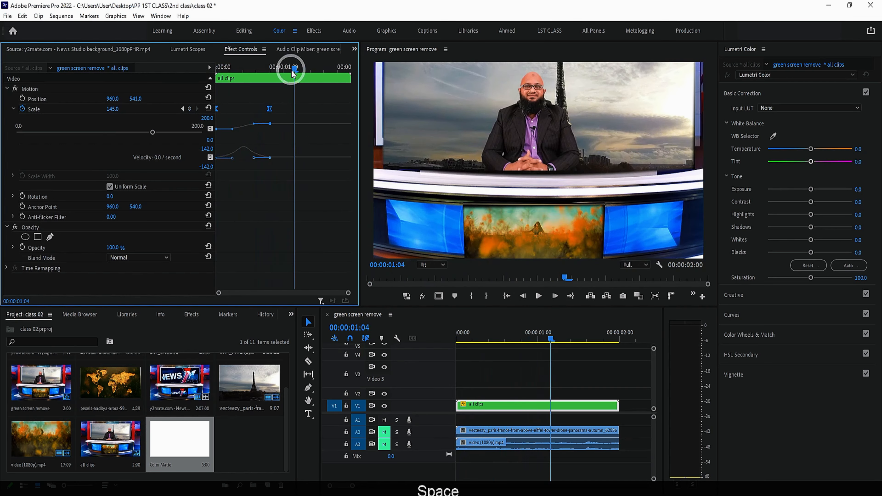
drag(293, 71, 108, 85)
key(space)
key(space)
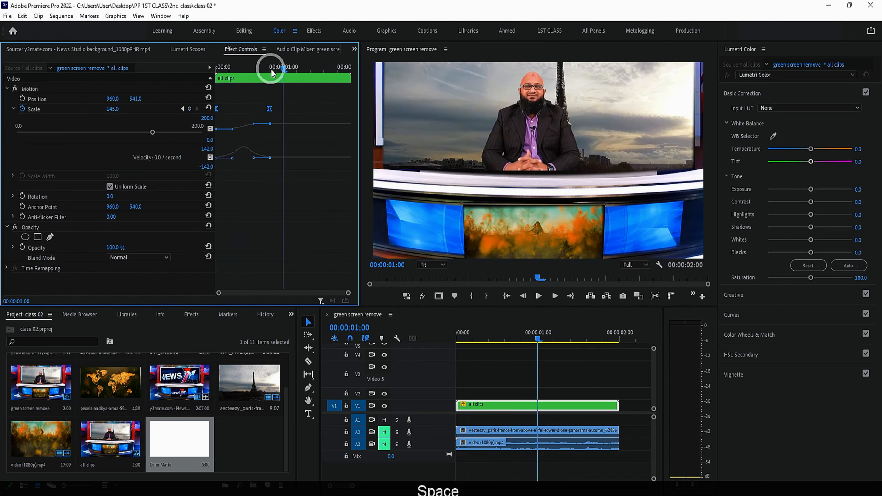
drag(271, 70, 91, 72)
key(space)
key(space)
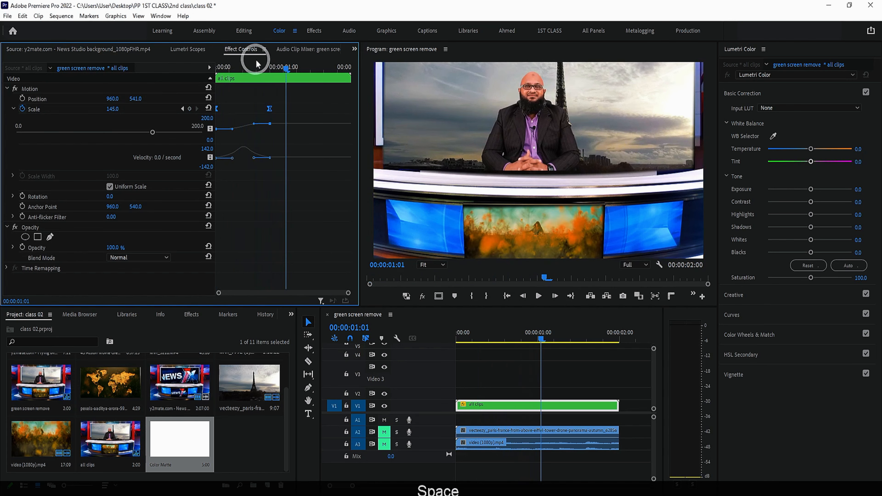
Enable keyframing for the nest's Position at the first frame
drag(256, 63, 138, 59)
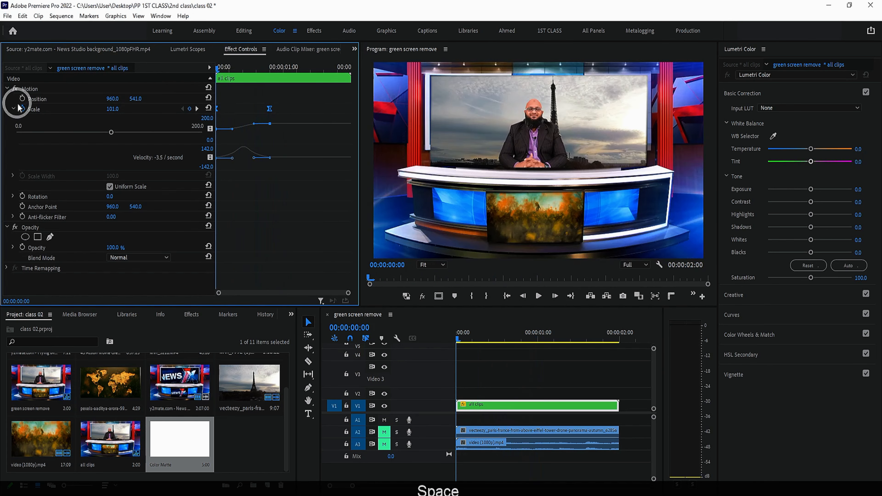
click(22, 98)
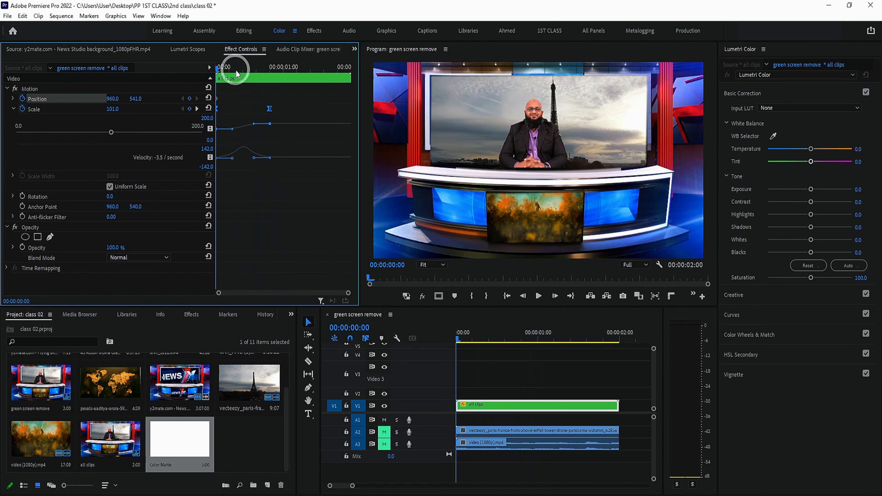
Try a reframed zoom end at 00:00:00:20 with vertical Position 934 and Scale 127, and adjust the vertical position at the first frame
drag(236, 73, 270, 71)
click(143, 101)
drag(138, 100, 55, 105)
drag(115, 112, 231, 45)
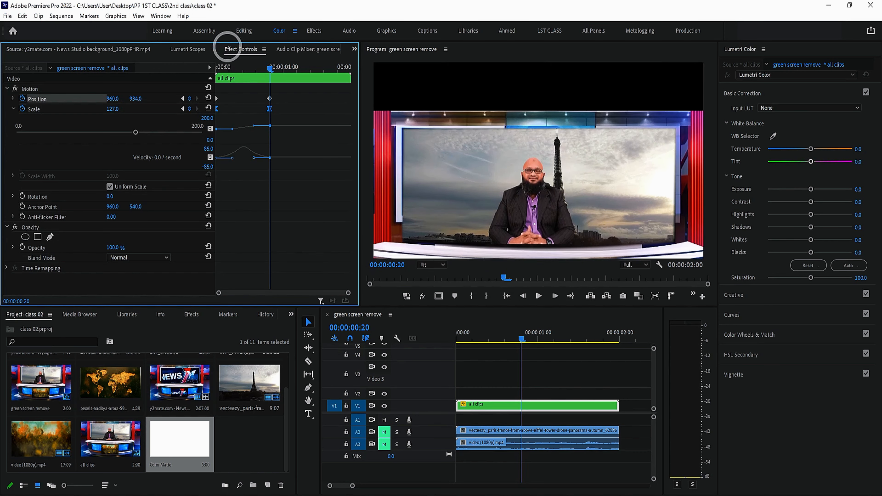
mouse_move(111, 103)
mouse_down()
mouse_move(92, 108)
mouse_move(121, 101)
mouse_move(98, 103)
mouse_up()
drag(252, 66, 212, 89)
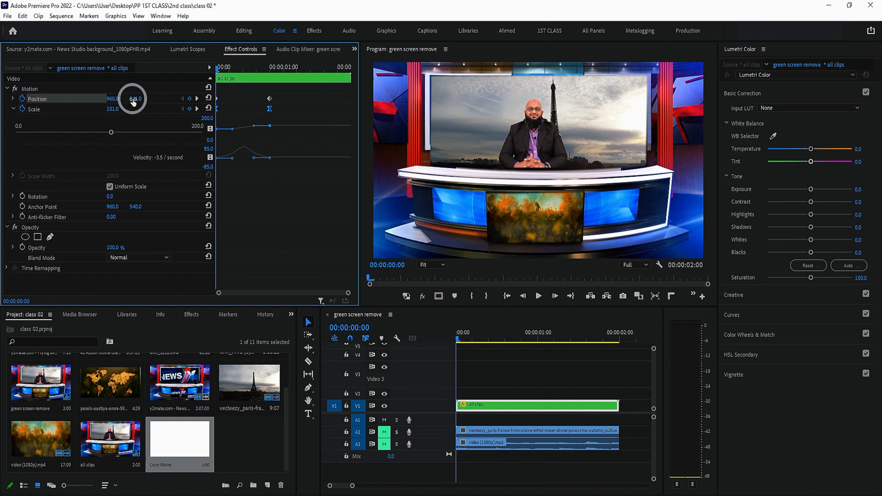
drag(133, 101, 139, 99)
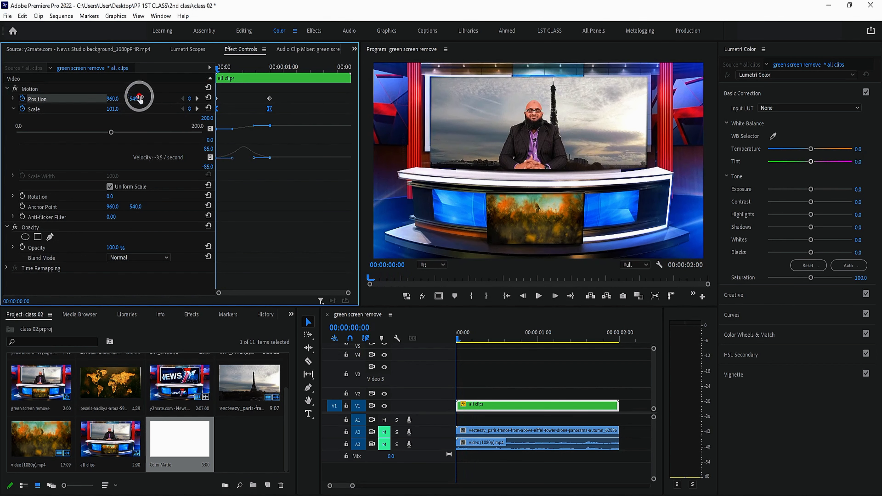
drag(222, 68, 203, 85)
Undo the trial Position and Scale changes made after adding the first Position keyframe
key(ctrl+z)
key(ctrl+z)
key(ctrl+z)
key(ctrl+z)
click(256, 82)
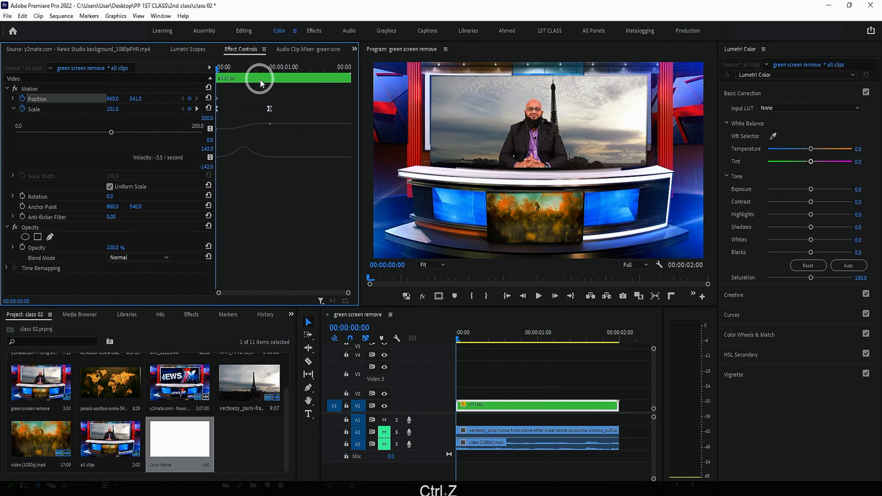
Play the zoom twice from the first frame to check the motion with the trial reframing undone
key(space)
click(516, 169)
key(space)
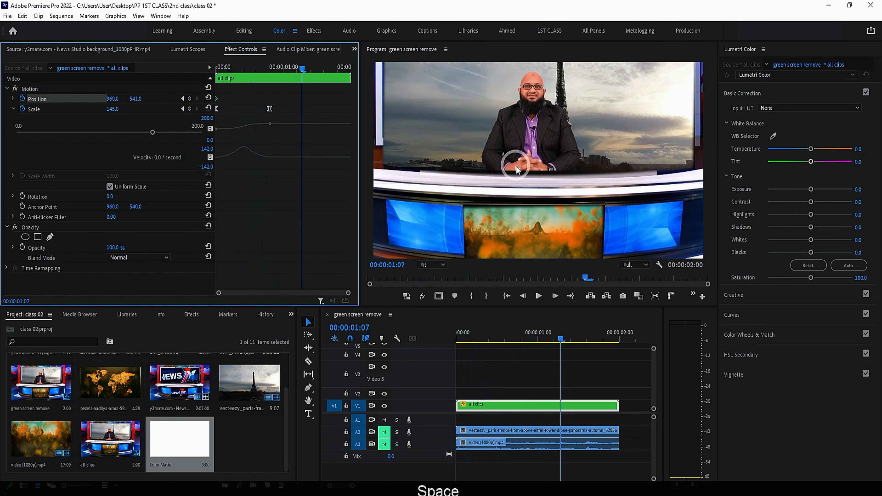
drag(560, 339, 360, 326)
click(518, 217)
key(space)
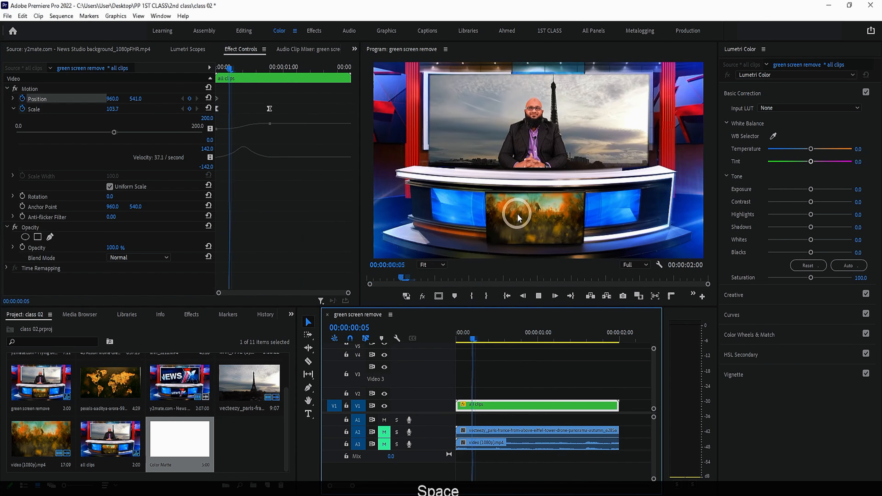
key(space)
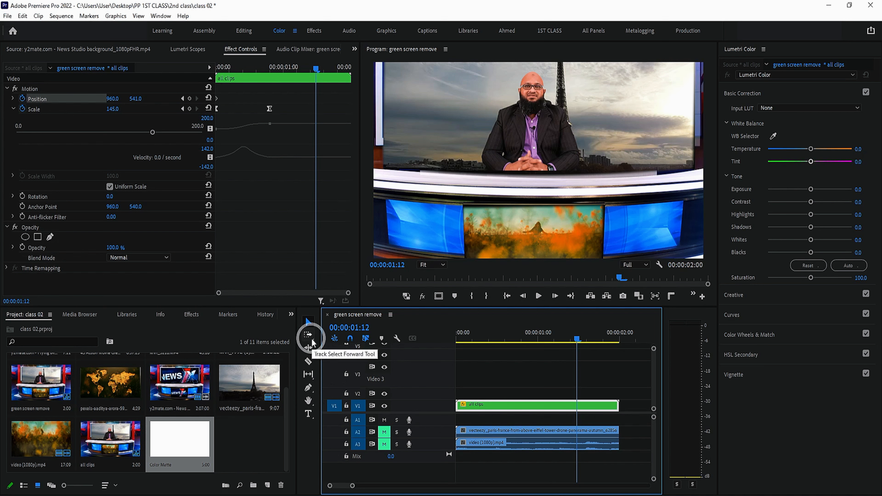
Try the Hand tool on the Program monitor picture with its view zoom set to 10%
click(308, 348)
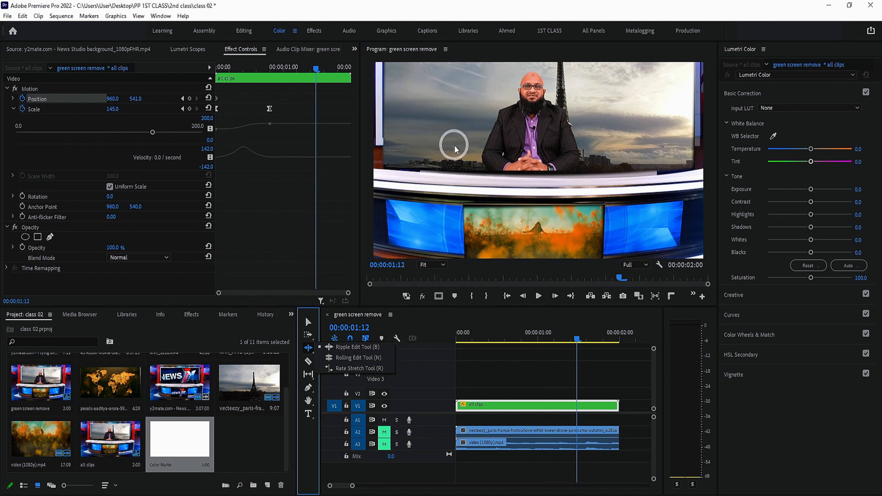
click(308, 401)
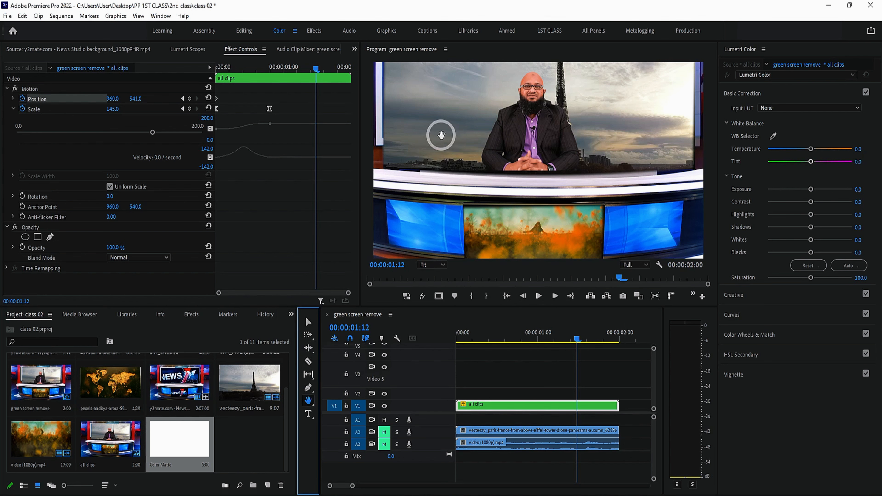
click(490, 145)
click(531, 153)
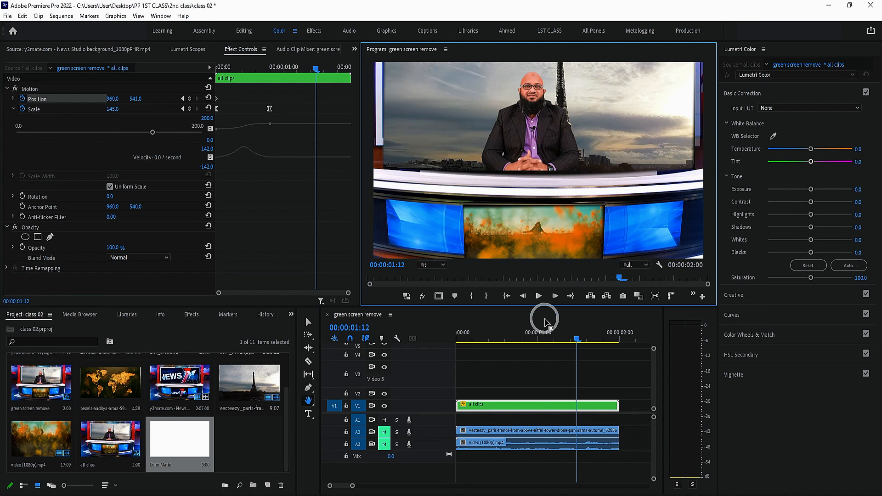
click(441, 266)
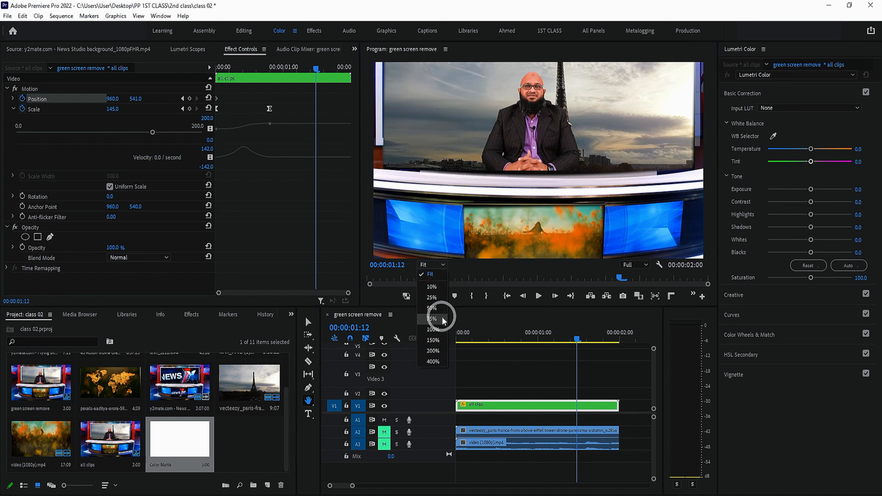
click(432, 286)
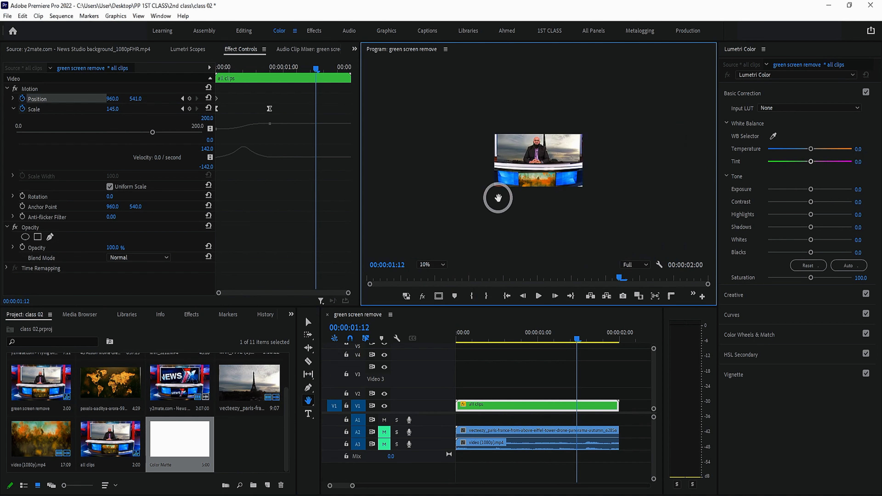
drag(556, 207, 549, 164)
scroll(552, 161, up, 3)
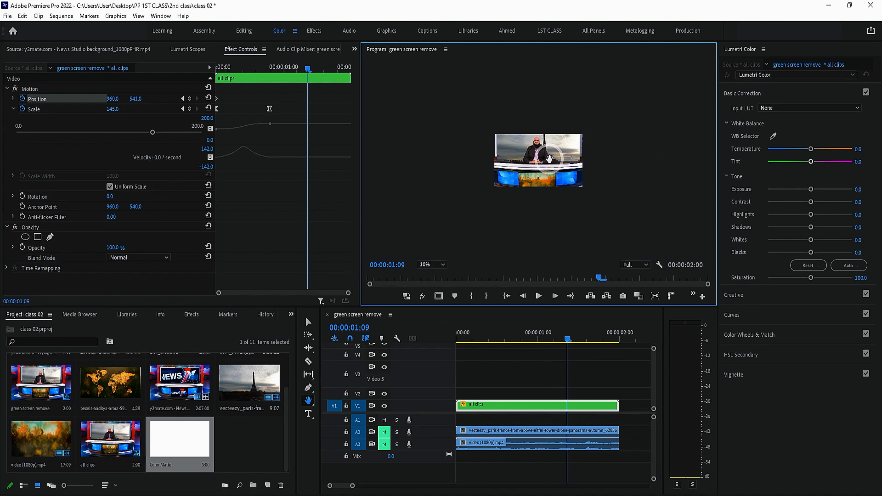
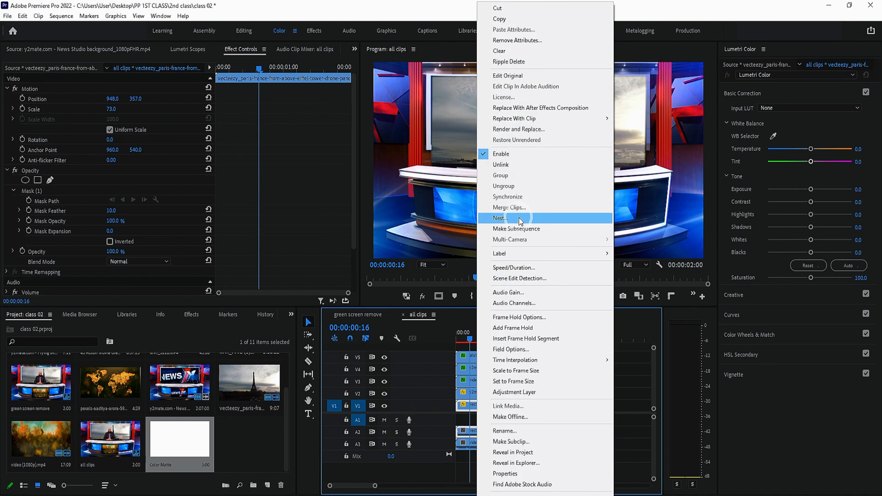
Nest the selected Eiffel Tower clip as tower and open the new nested sequence
click(518, 218)
key(BackSpace)
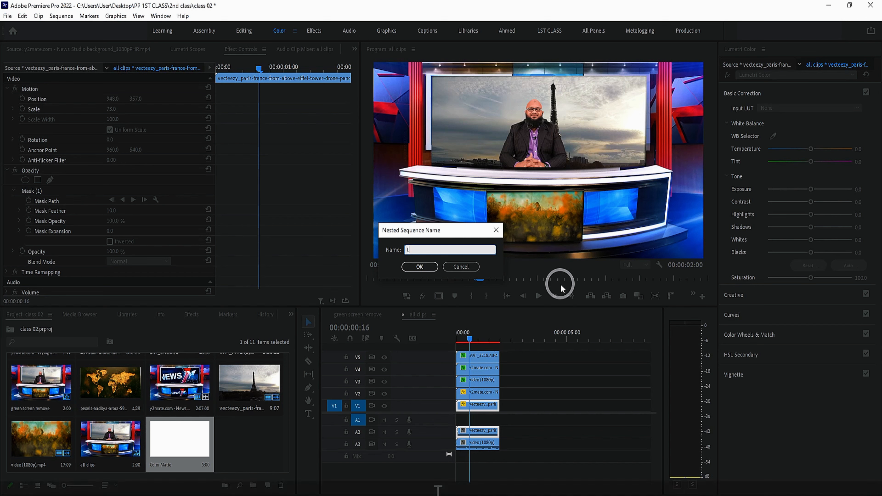
text(tw)
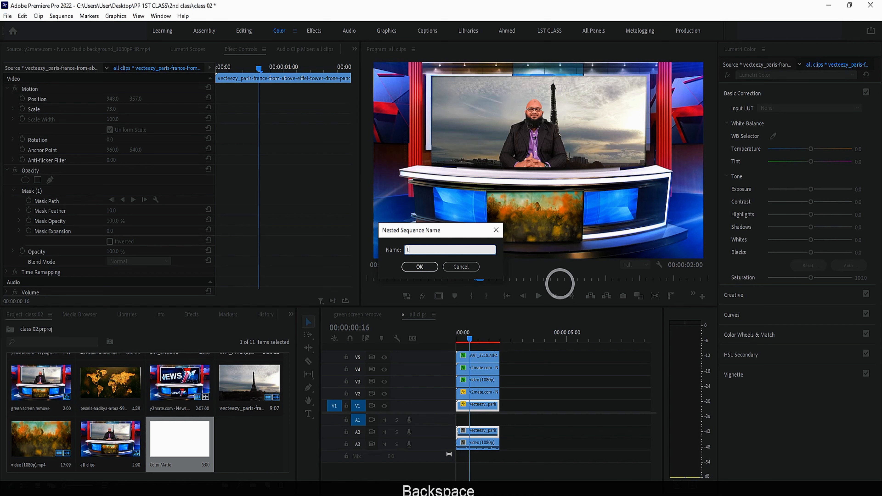
text(ower)
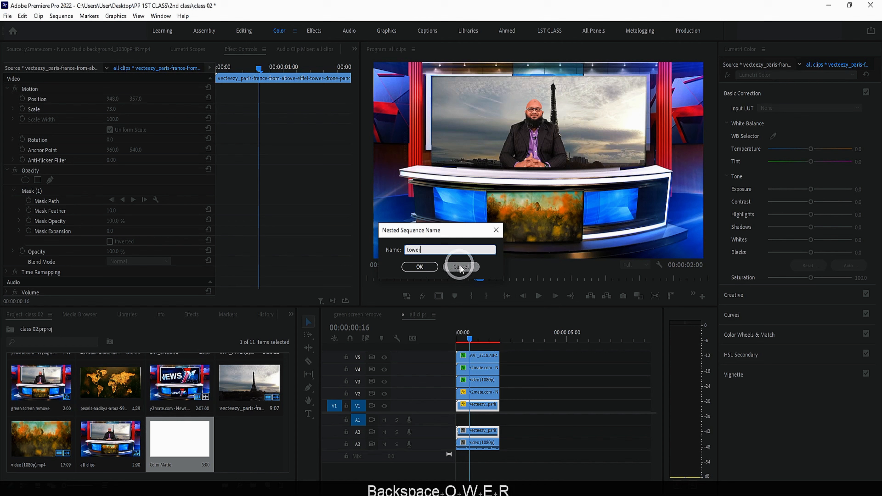
click(419, 266)
double_click(475, 406)
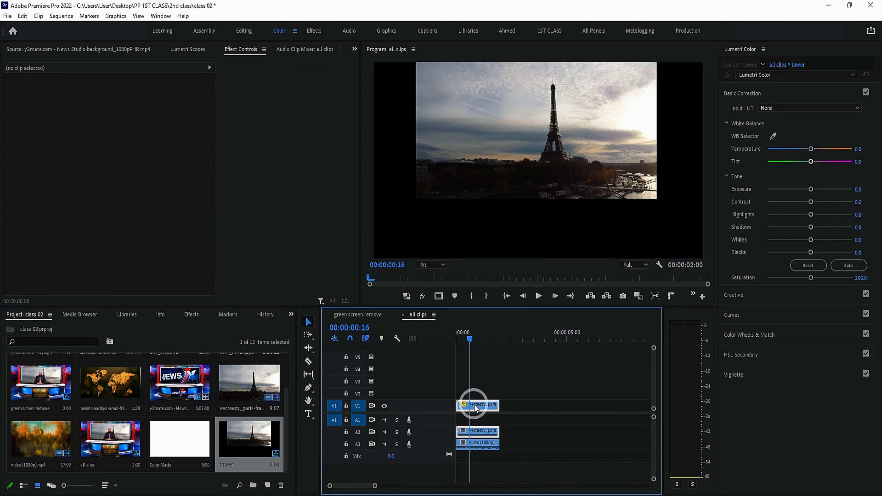
Load the flying birds green screen clip in the Source monitor, preview it, and return to its early frames
click(590, 419)
scroll(114, 409, up, 2)
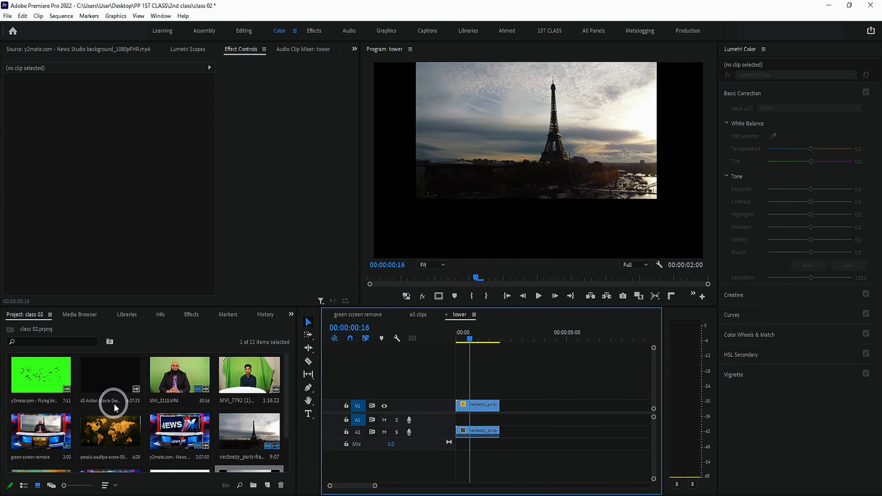
double_click(29, 391)
click(180, 153)
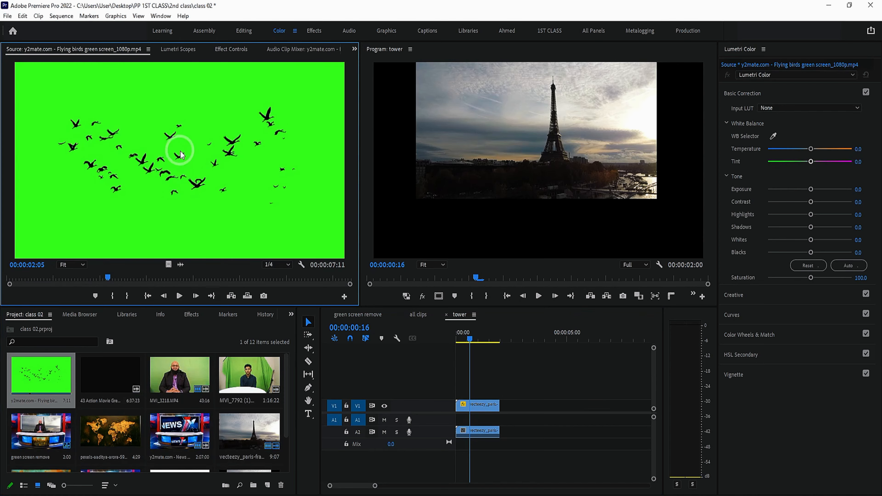
click(180, 296)
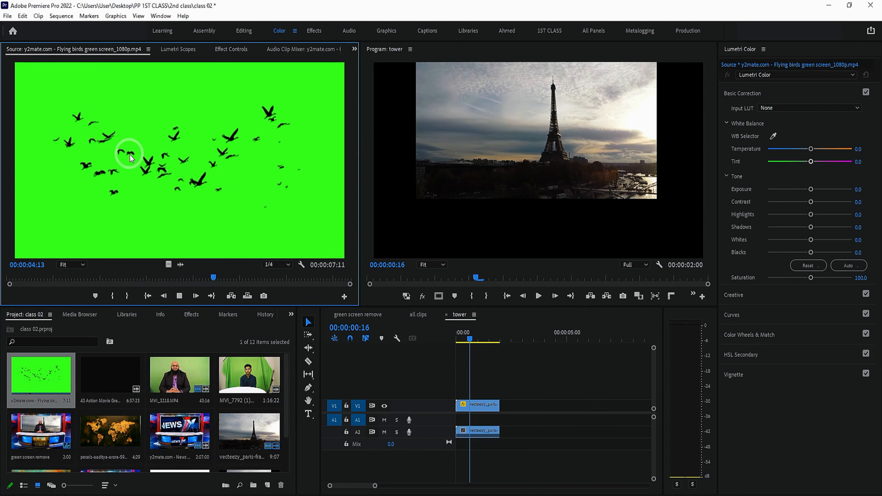
key(space)
drag(246, 278, 33, 278)
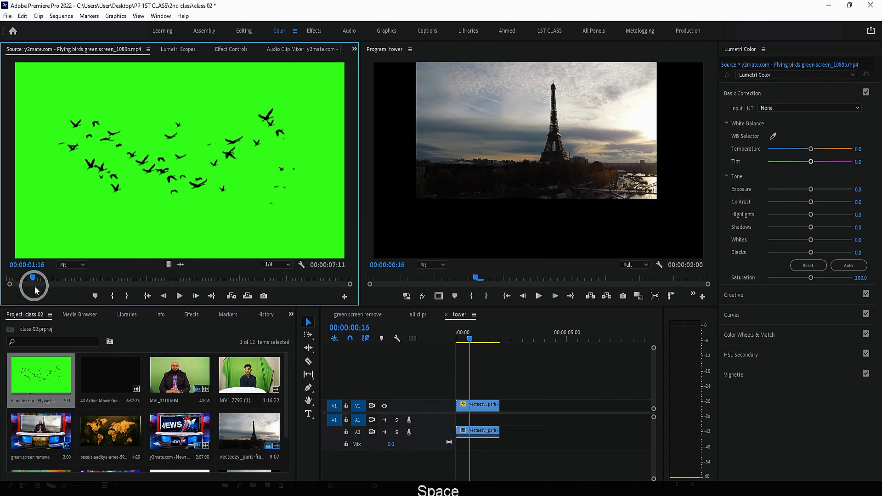
Add only the birds clip's video to V2 above the tower clip and trim its end to match
drag(169, 265, 456, 392)
drag(618, 393, 499, 391)
click(487, 392)
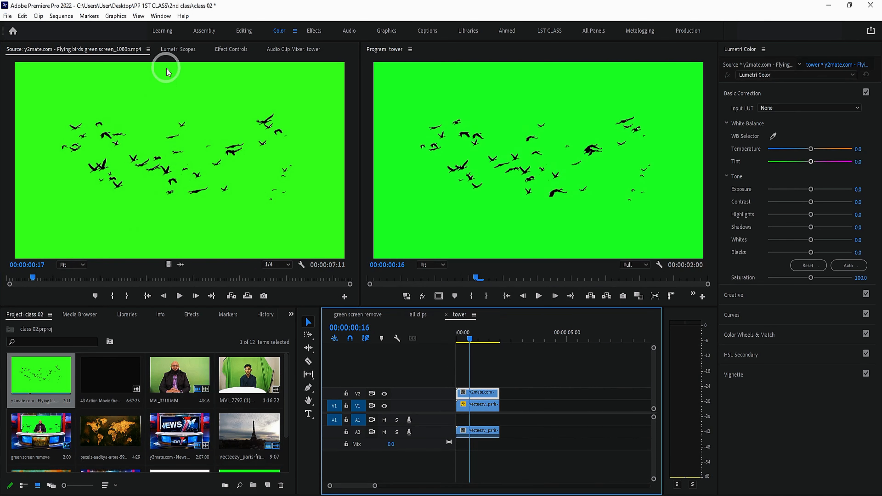
Fit the birds clip over the tower picture with Position 947.0, 345.0 and Scale 77.0
click(236, 50)
drag(112, 109, 101, 109)
drag(136, 99, 46, 99)
drag(112, 99, 106, 99)
Find the Ultra Key effect, apply it to the birds clip, and sample the green background as Key Color
click(193, 315)
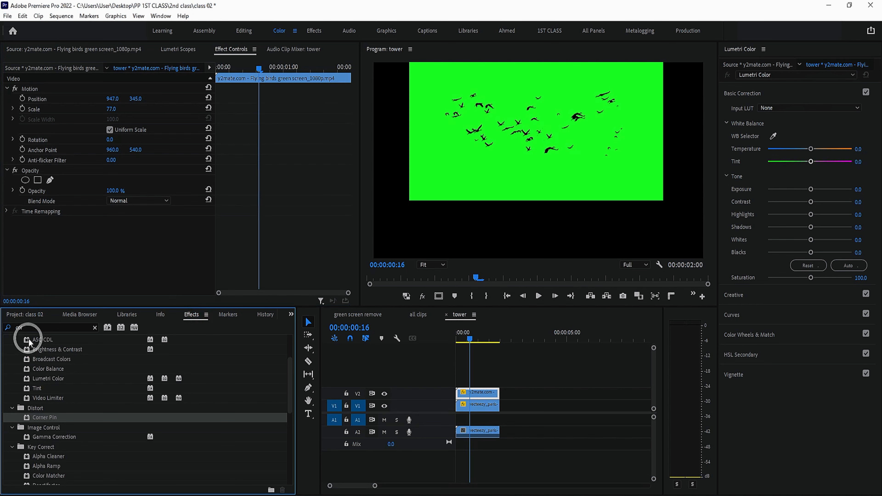
click(65, 329)
key(BackSpace)
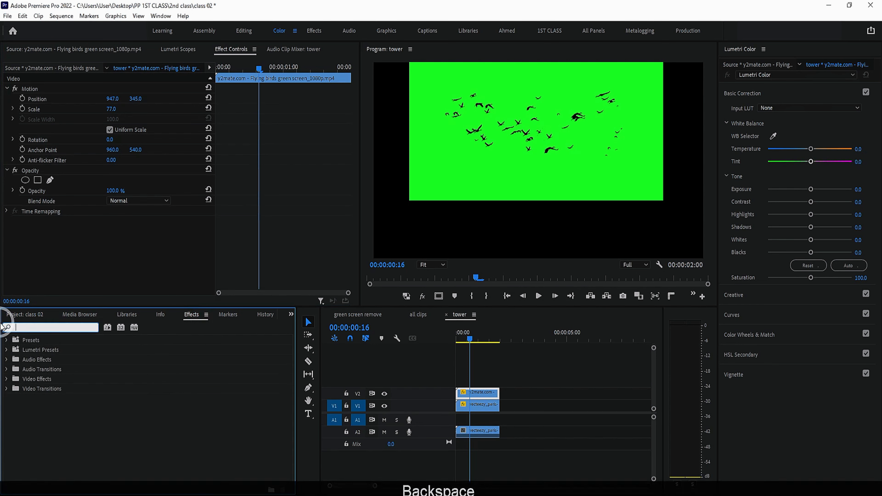
text(ultra)
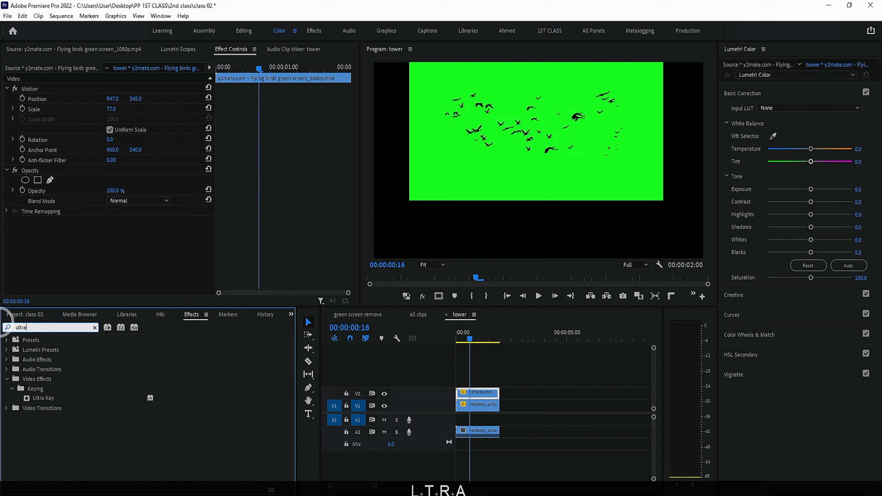
drag(38, 404, 478, 393)
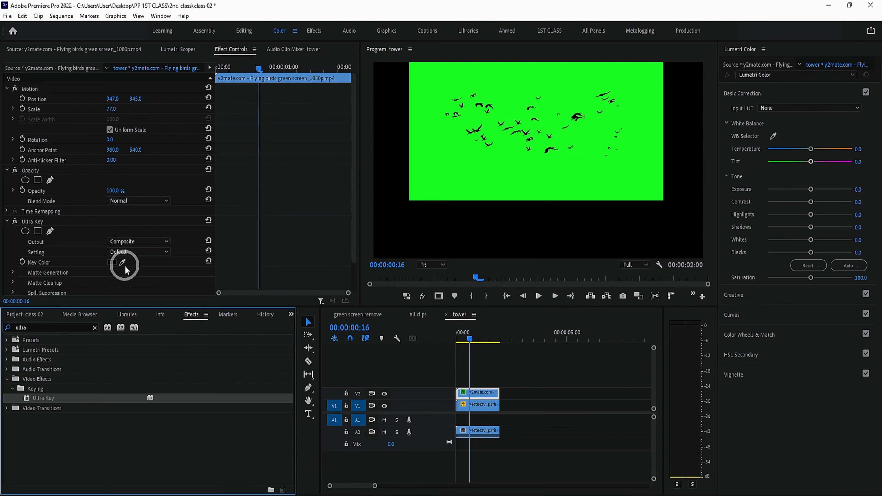
click(122, 262)
click(443, 151)
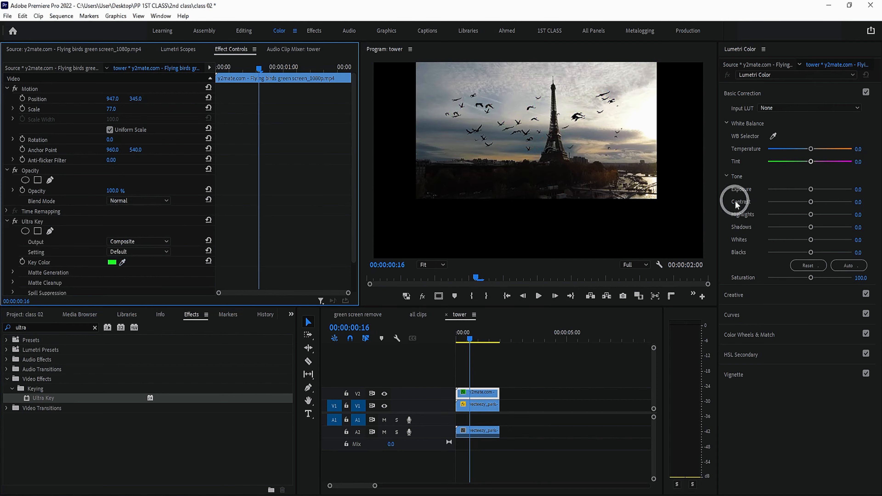
Play the tower sequence from the first frame to check the keyed birds
click(482, 327)
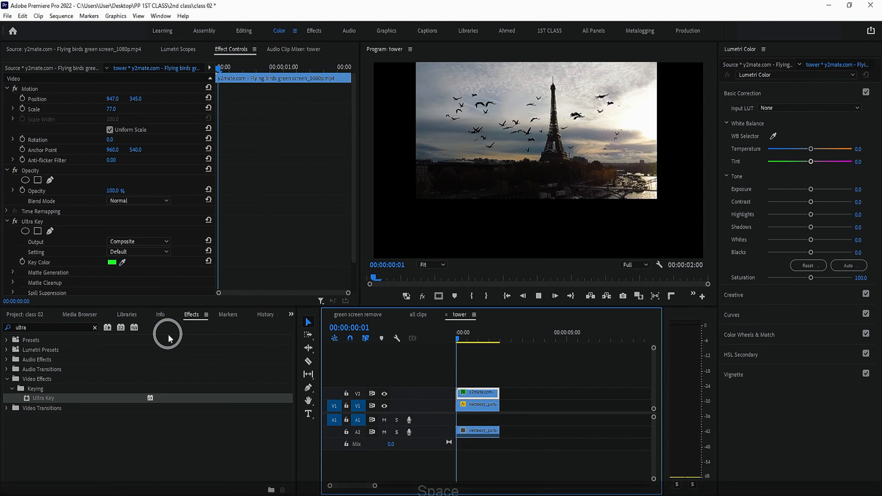
key(space)
click(470, 377)
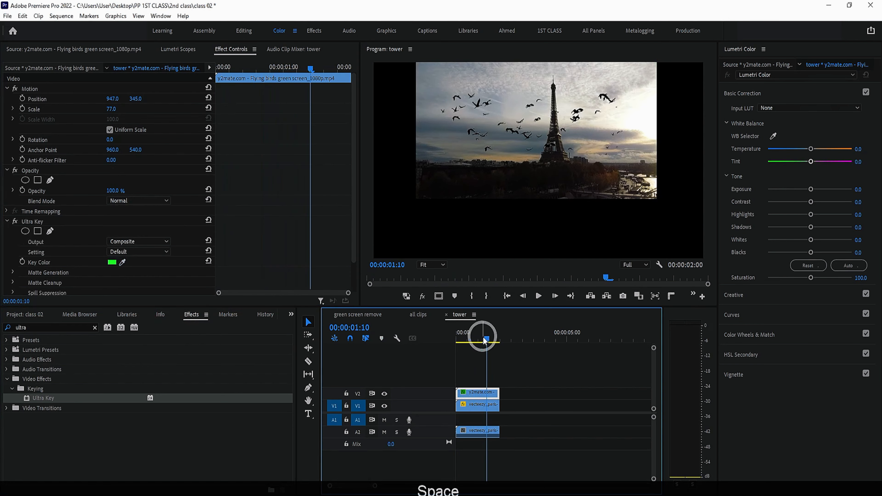
Add a Position keyframe to the birds clip at the first frame and set its horizontal position to -251.0
drag(485, 340, 438, 335)
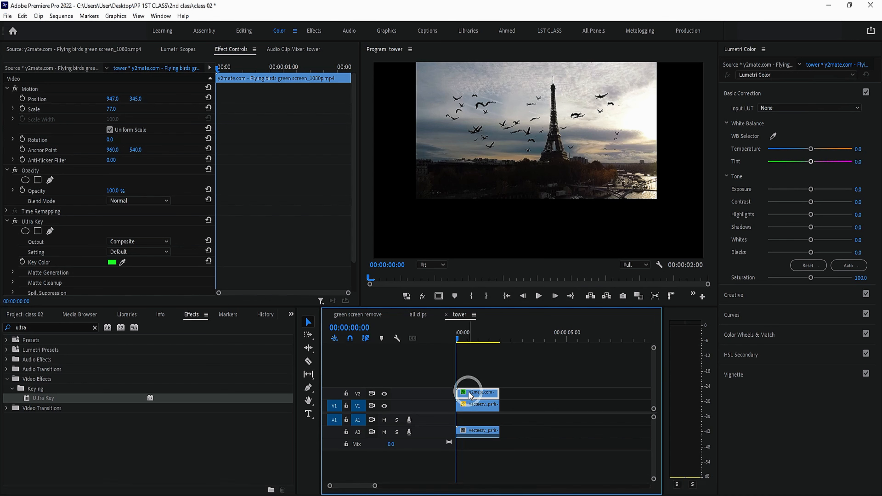
click(11, 106)
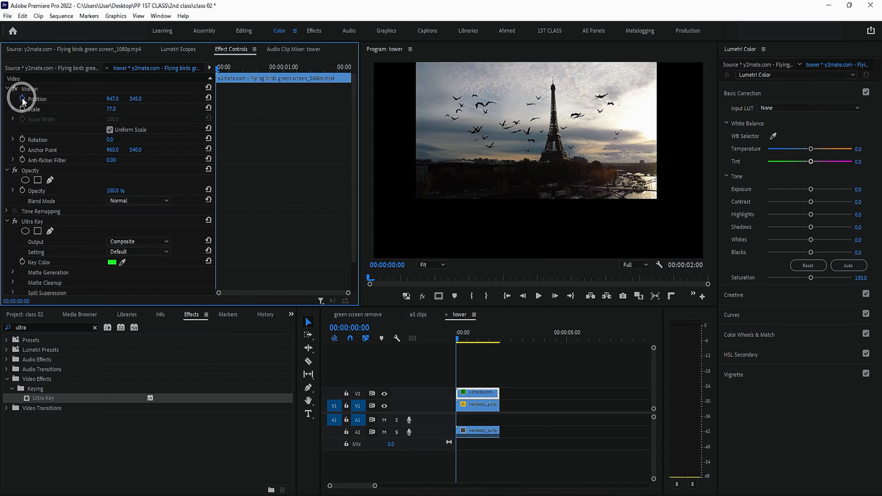
click(221, 98)
drag(110, 98, 168, 83)
drag(111, 99, 72, 107)
click(280, 127)
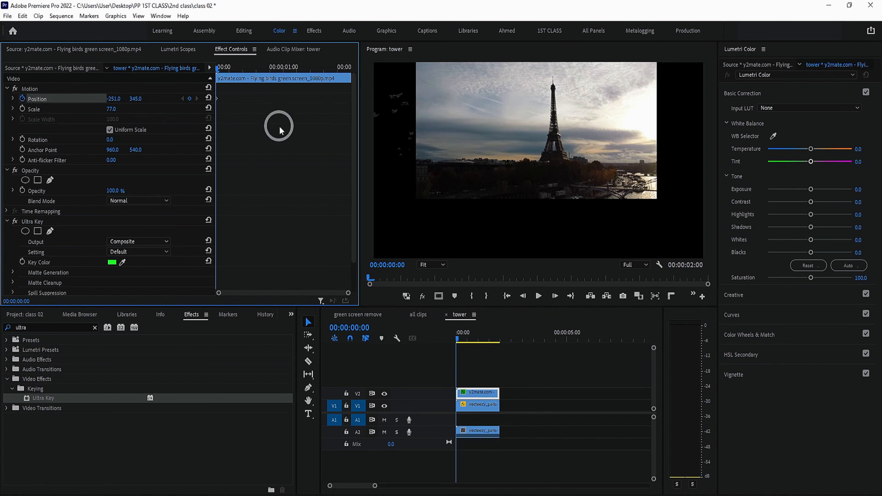
Add a second Position keyframe at 00:00:01:21 with horizontal position 2327.0, then shift it to the end of the birds clip
drag(227, 71, 341, 73)
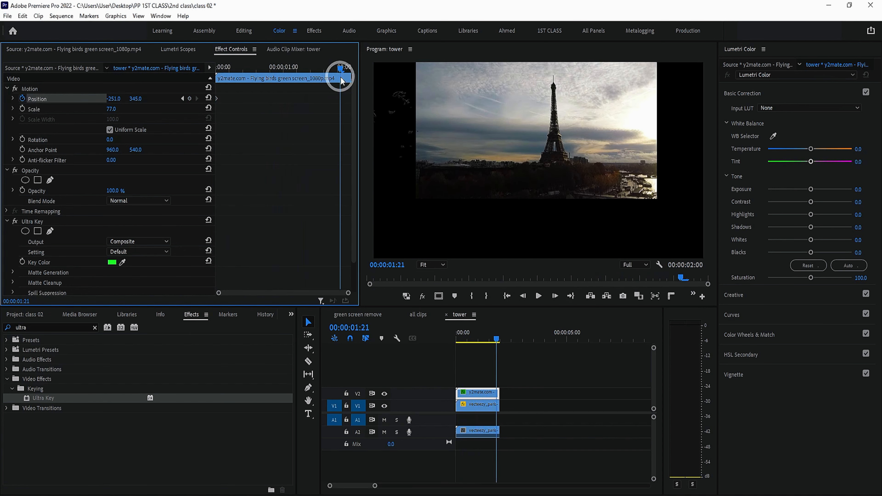
drag(110, 101, 507, 28)
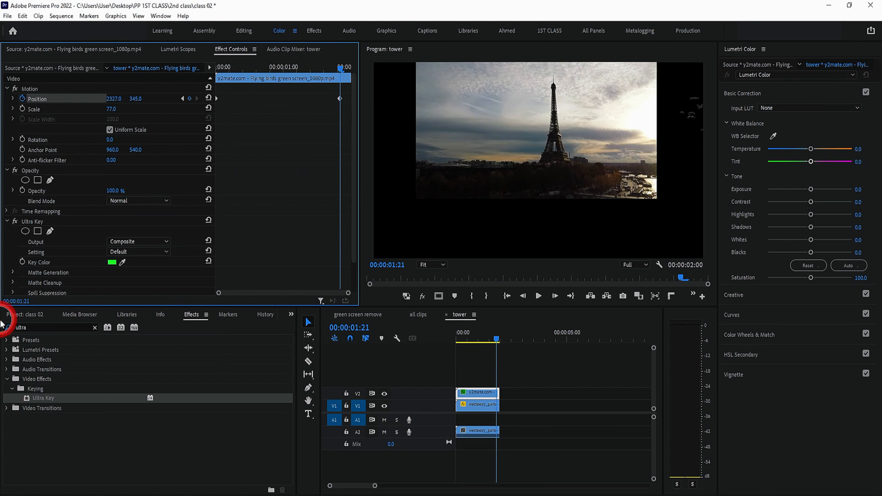
key(space)
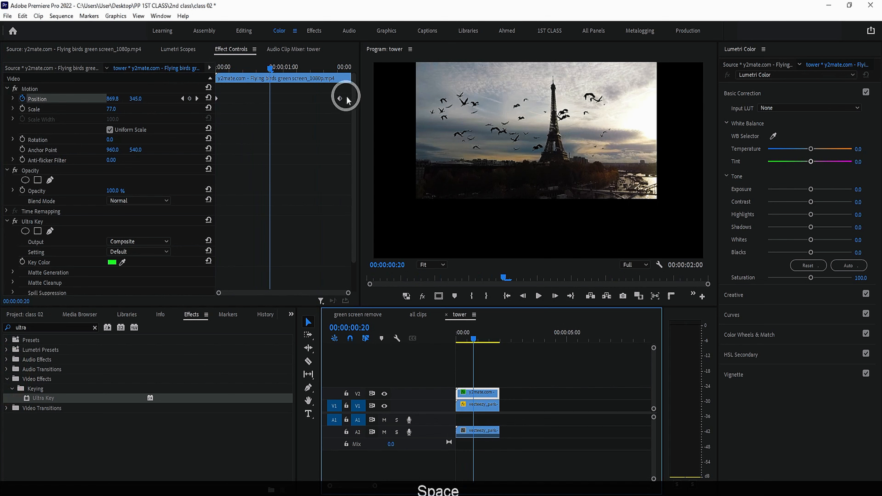
drag(341, 100, 352, 101)
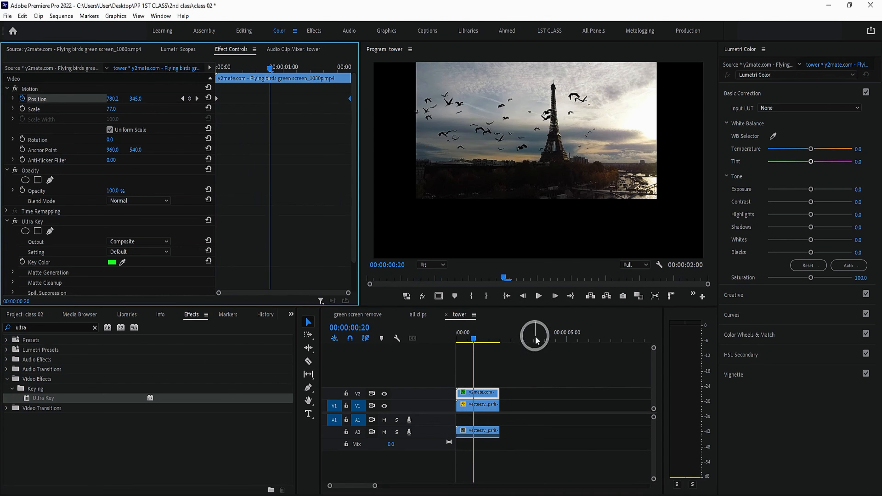
Play the tower sequence from the first frame to check the birds' flight across the picture
click(477, 337)
key(space)
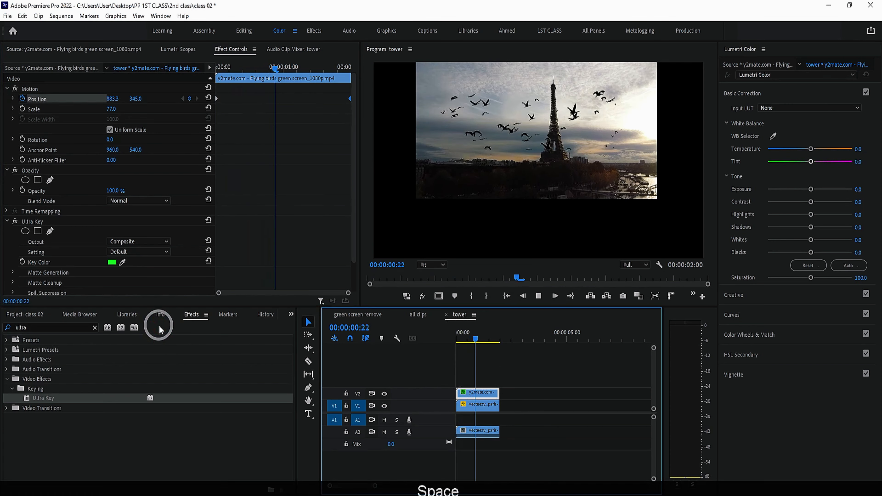
key(space)
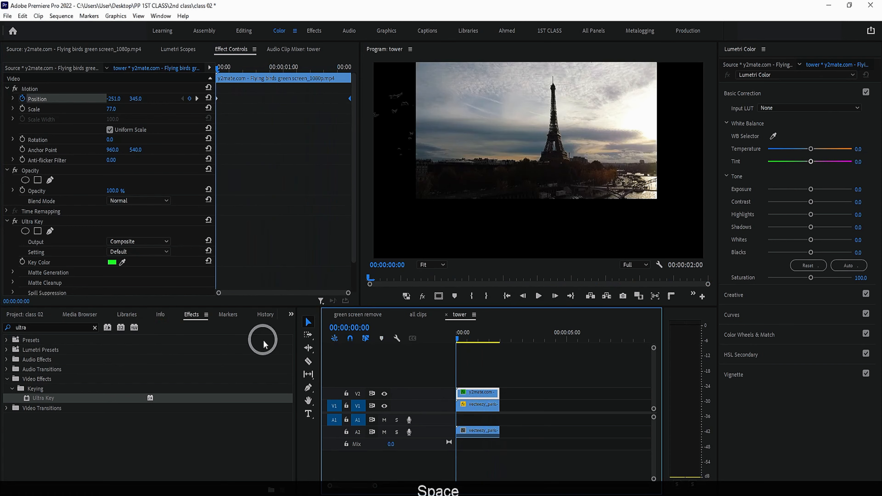
key(space)
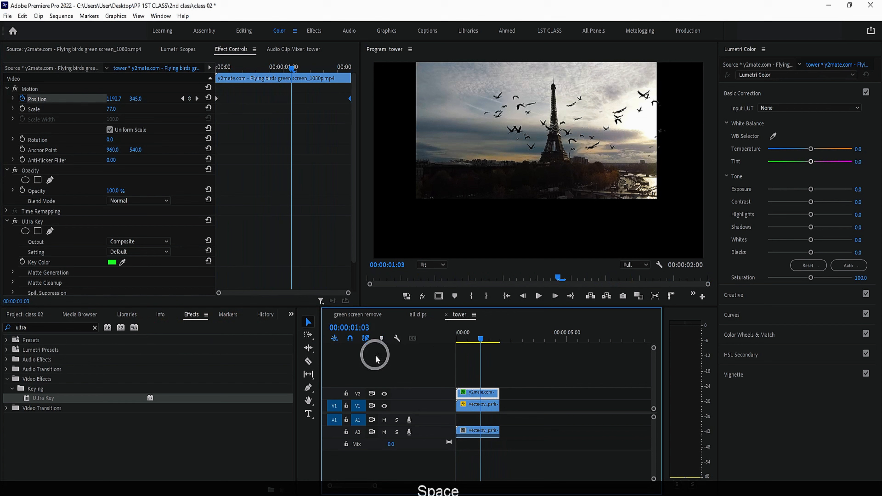
click(348, 295)
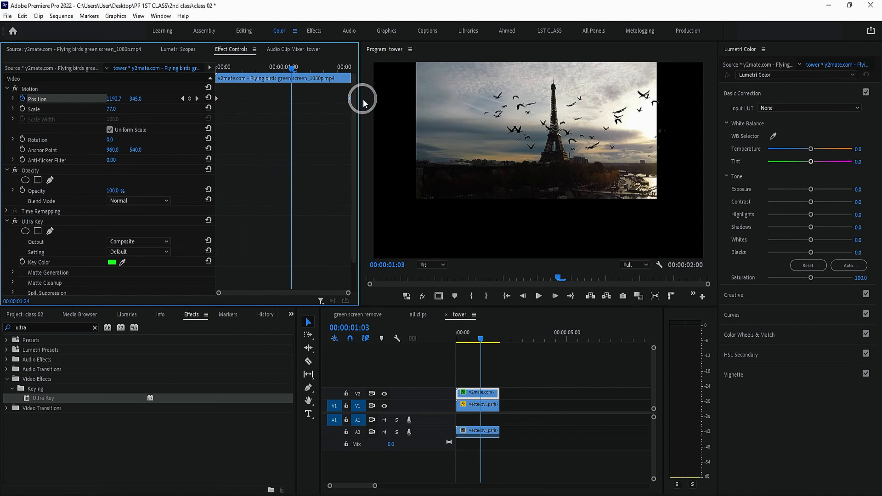
Open the green screen remove sequence, play it from the start, and scrub through the zoom to check the birds
click(361, 315)
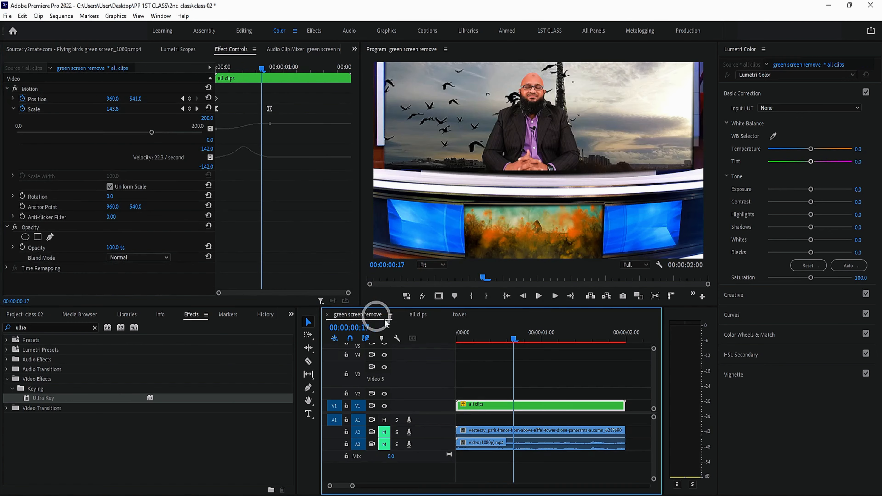
drag(356, 487, 387, 482)
drag(476, 337, 181, 360)
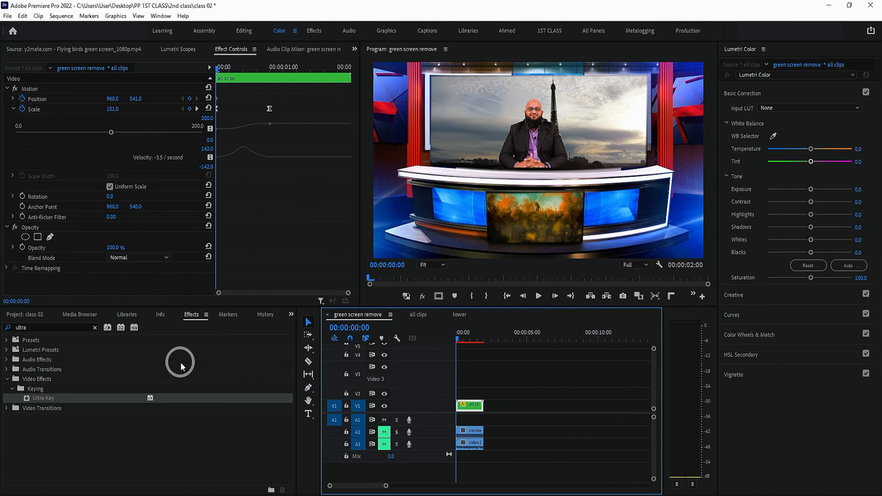
key(space)
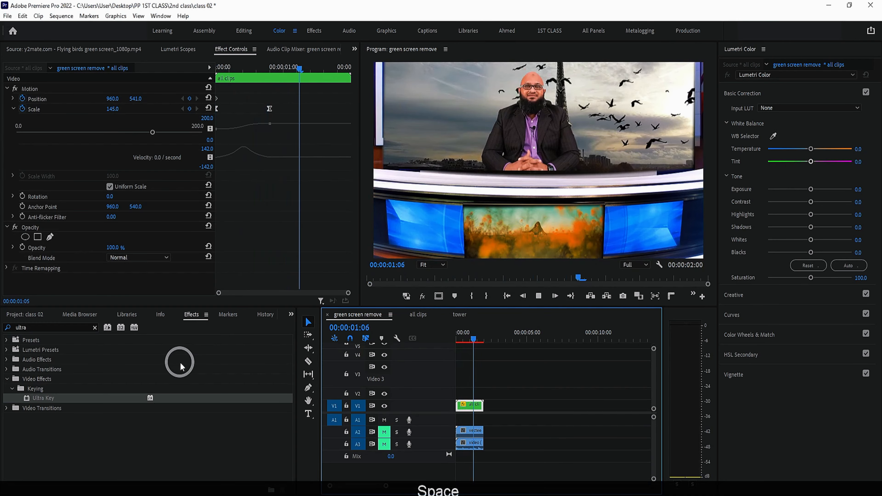
click(526, 362)
click(475, 339)
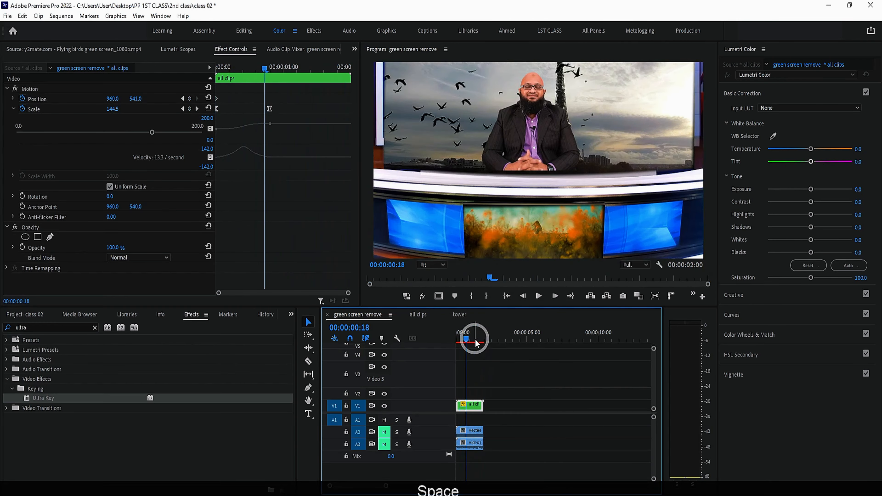
click(465, 343)
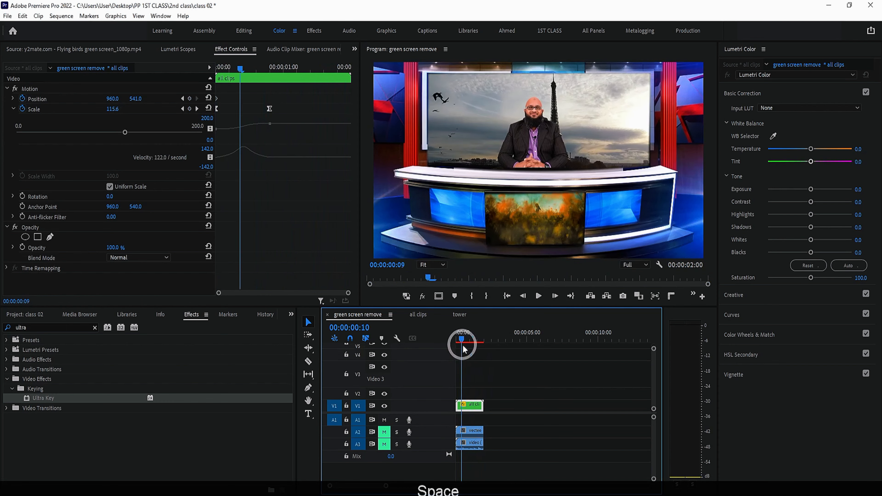
click(463, 342)
Switch to the Google Meet call, turn on the microphone, and check the participant list before returning to Premiere Pro
click(483, 399)
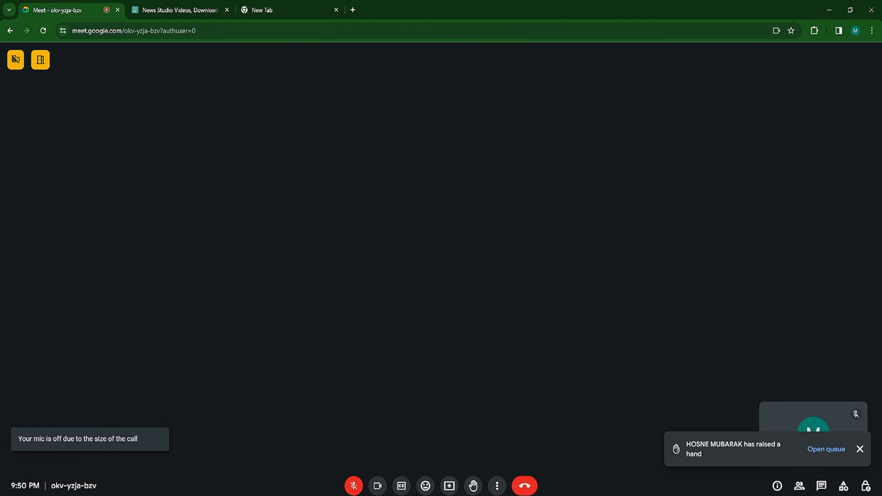
click(354, 487)
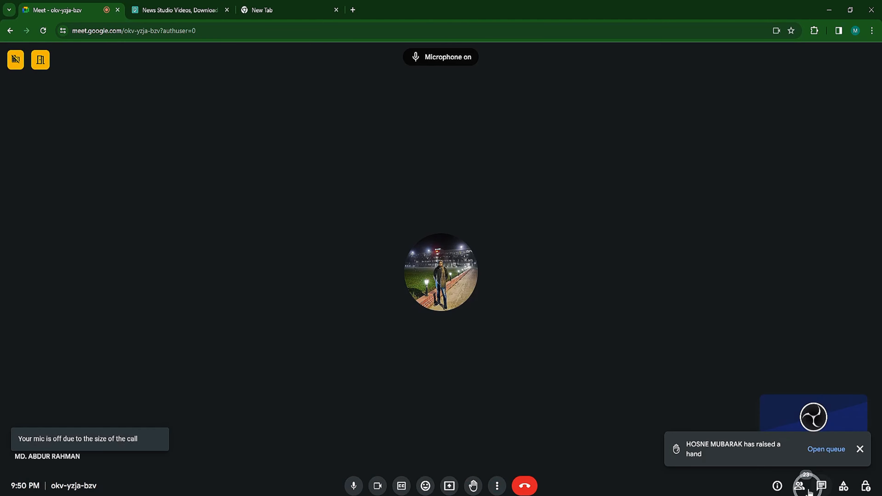
click(800, 486)
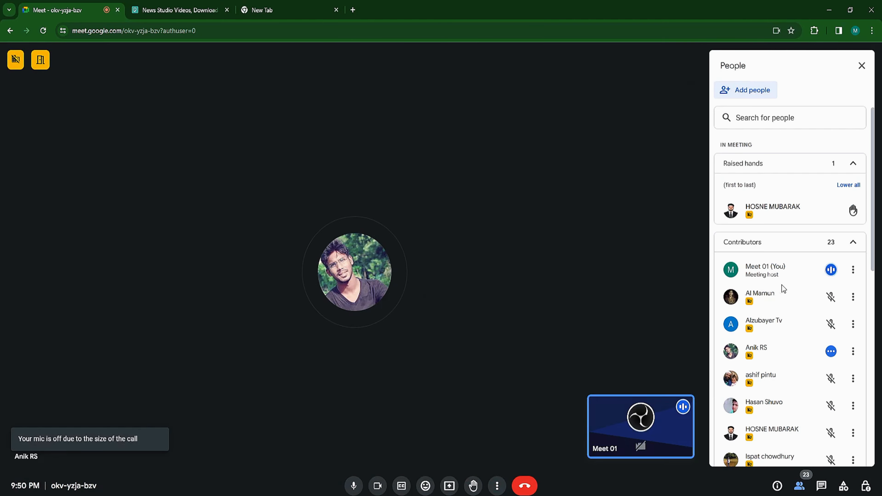
scroll(782, 298, down, 4)
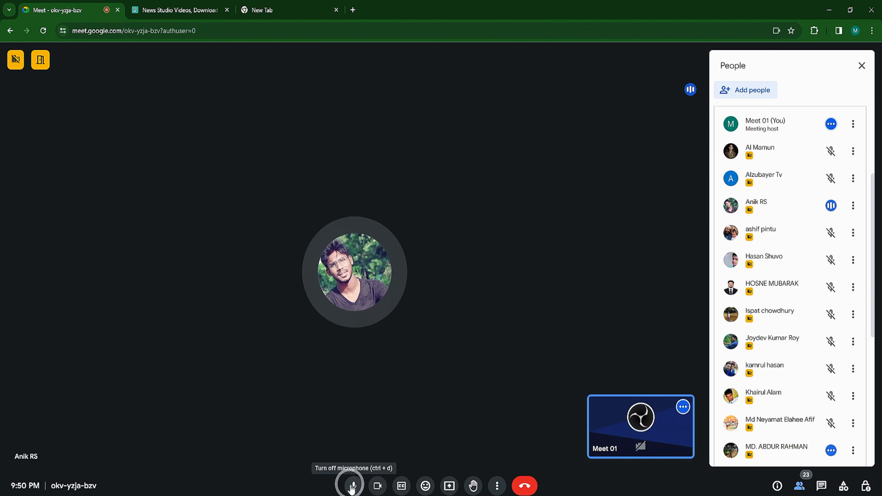
mouse_move(541, 495)
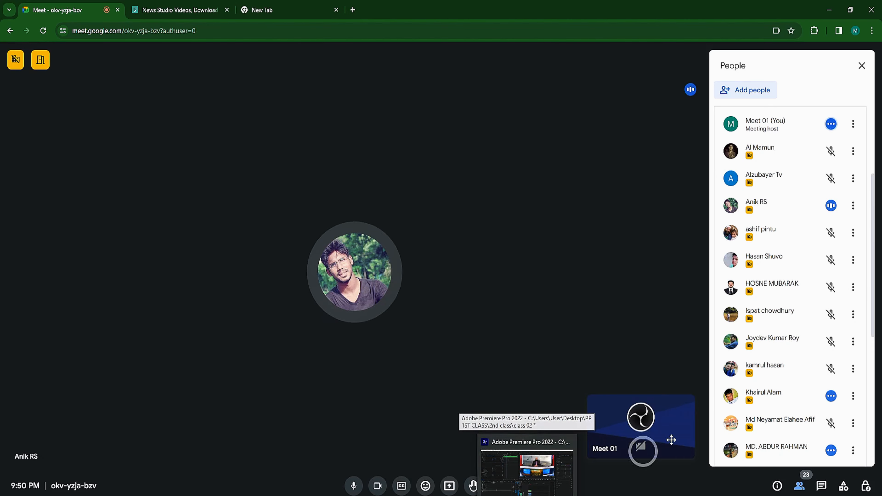
scroll(774, 353, up, 4)
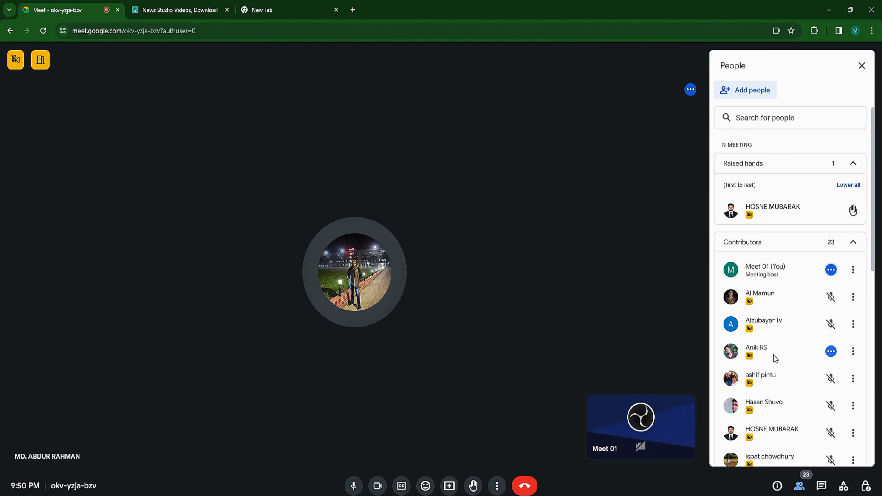
key(alt+Tab)
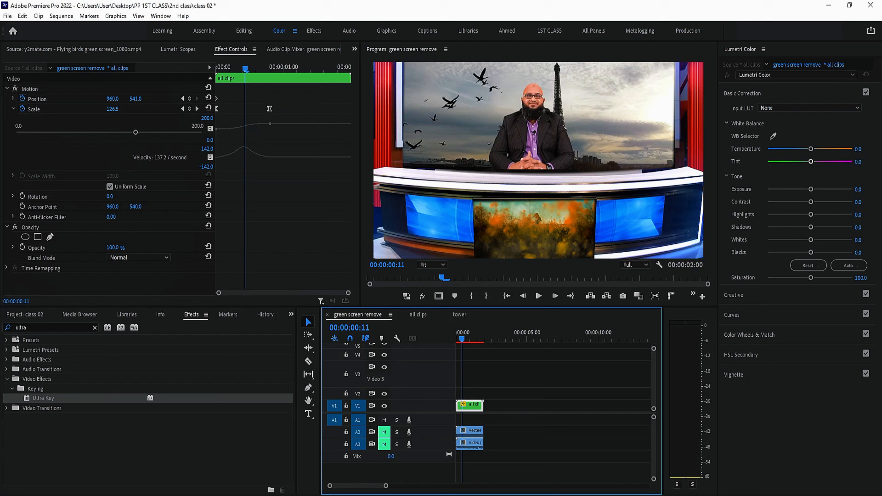
Return the green screen remove sequence to its start, open the 43 Action Movie Greenscreen clip in the source monitor, and scrub through its effects
click(458, 332)
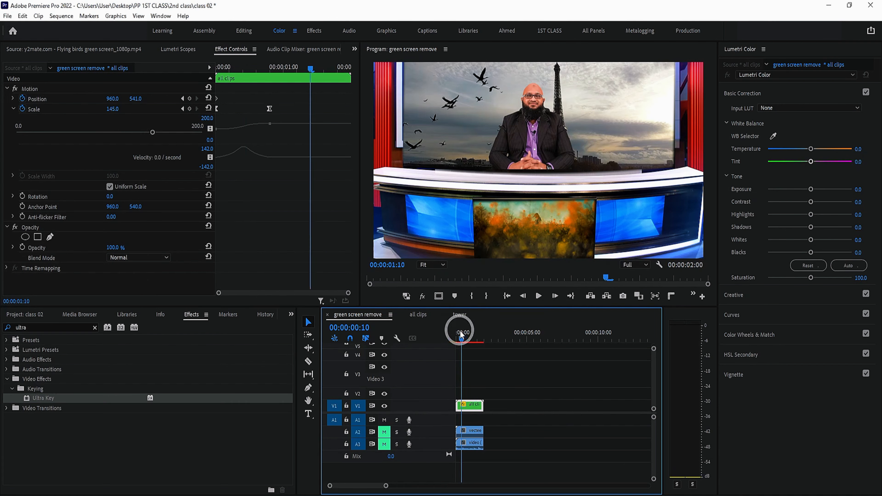
click(21, 315)
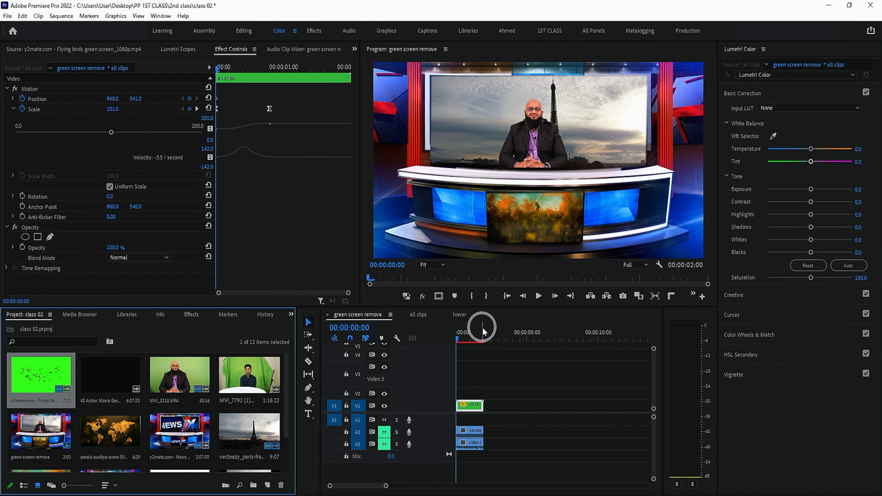
scroll(554, 400, down, 1)
scroll(516, 417, up, 1)
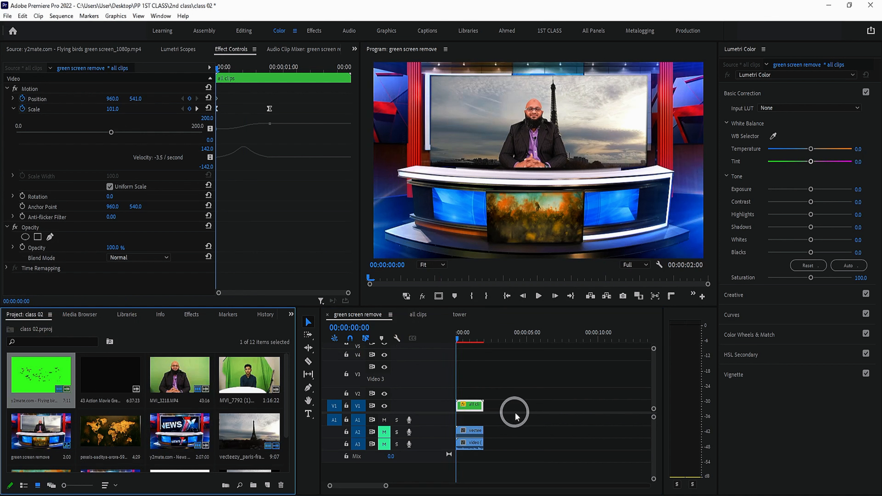
scroll(255, 442, down, 1)
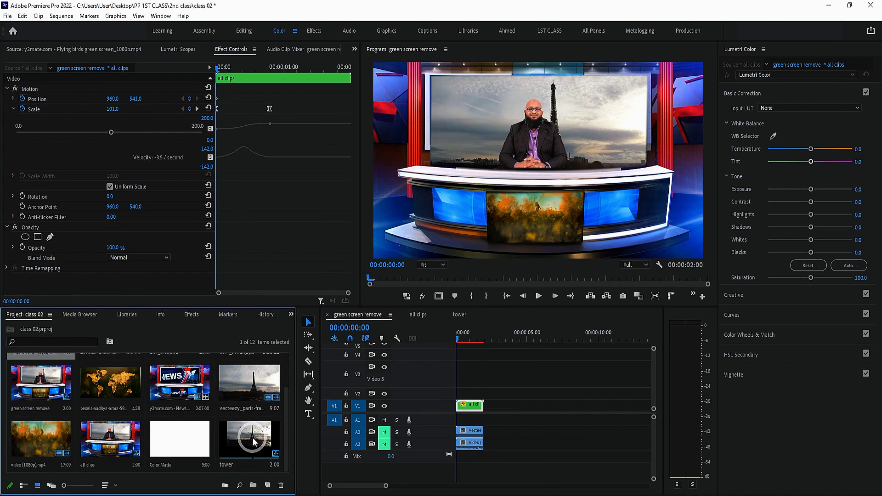
scroll(172, 418, up, 1)
double_click(108, 383)
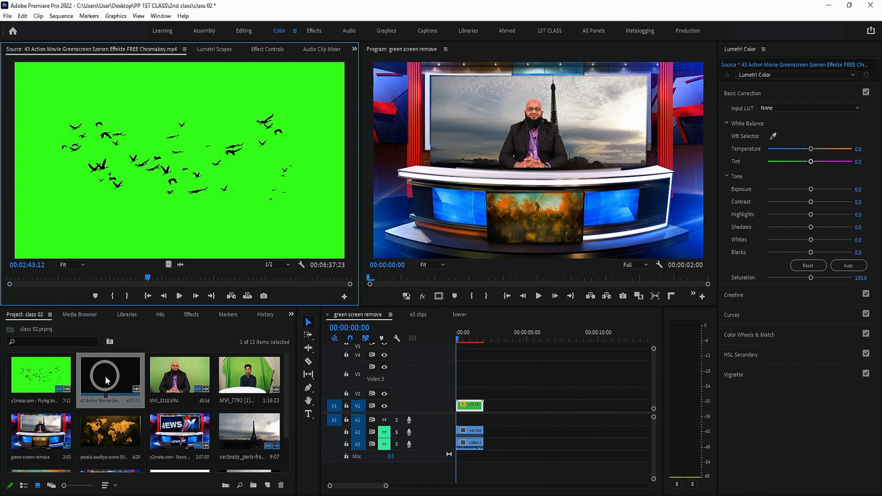
drag(77, 282, 107, 286)
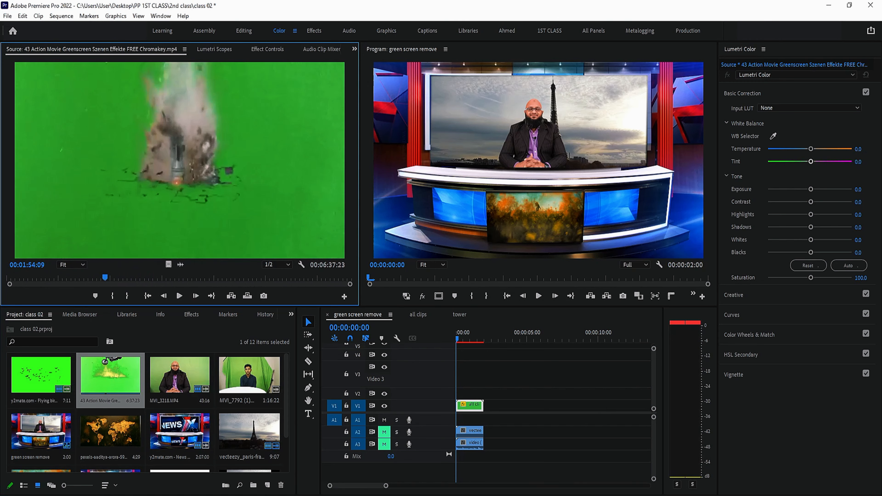
Switch to the Google Meet call, present the entire screen, close Media Encoder, and return to Premiere Pro
key(alt+Tab)
click(452, 482)
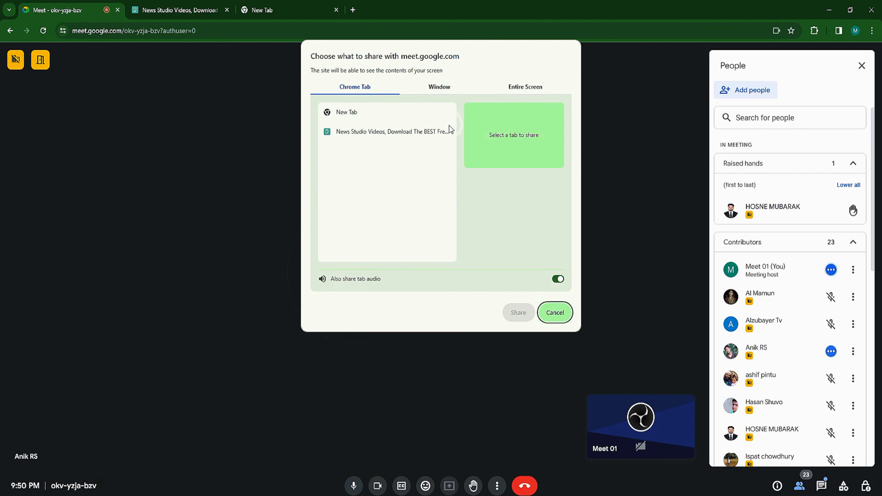
click(446, 89)
click(506, 89)
click(408, 163)
click(519, 312)
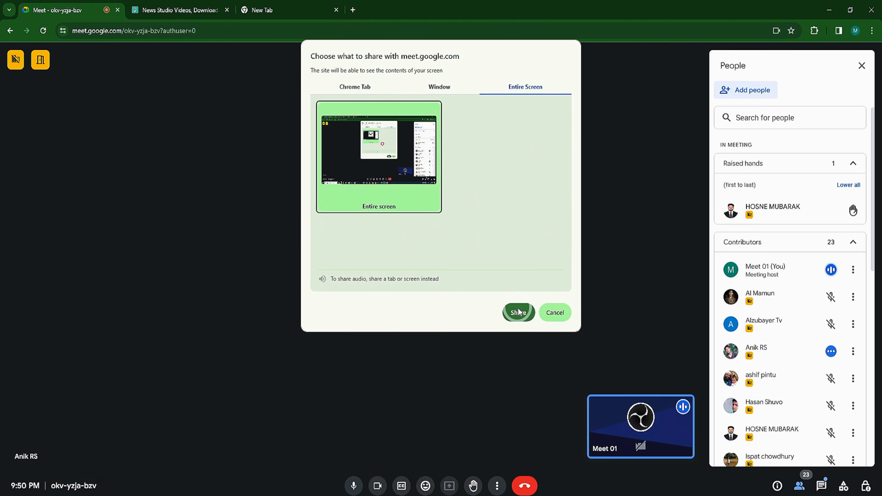
click(524, 486)
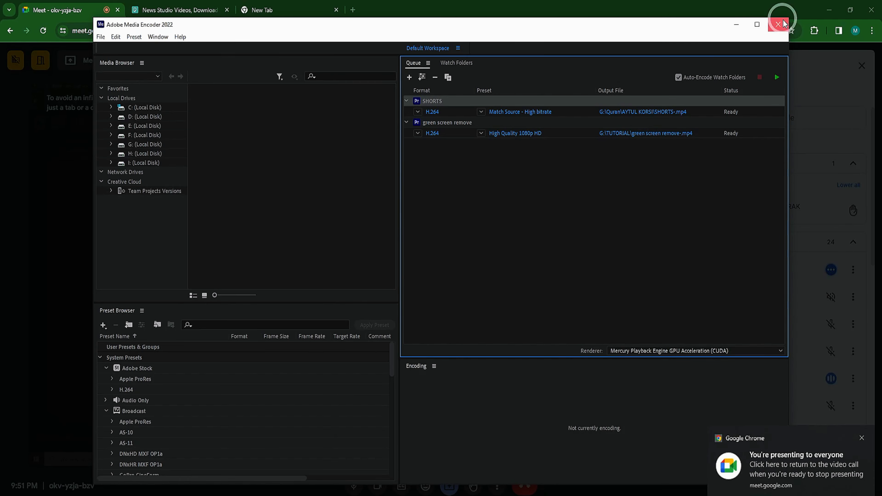
click(782, 23)
click(477, 493)
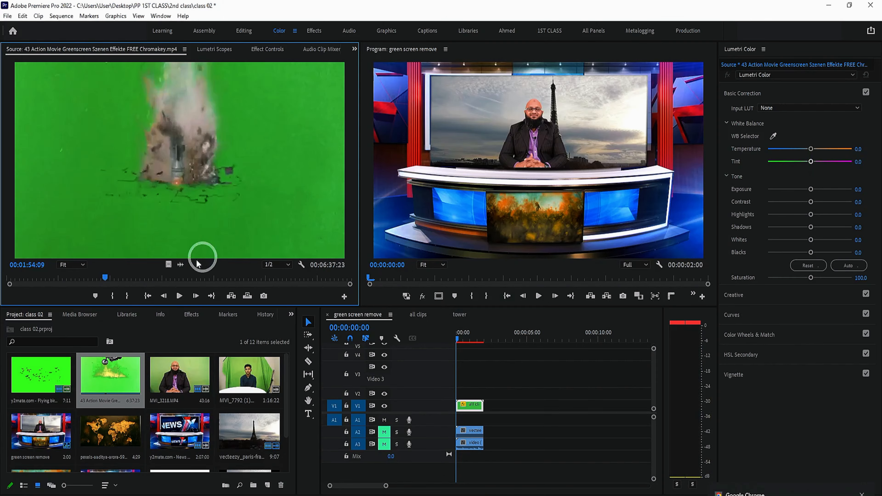
Play the 43 Action Movie Greenscreen clip from its start and review the effects up to about 30 seconds
drag(103, 277, 2, 277)
click(183, 294)
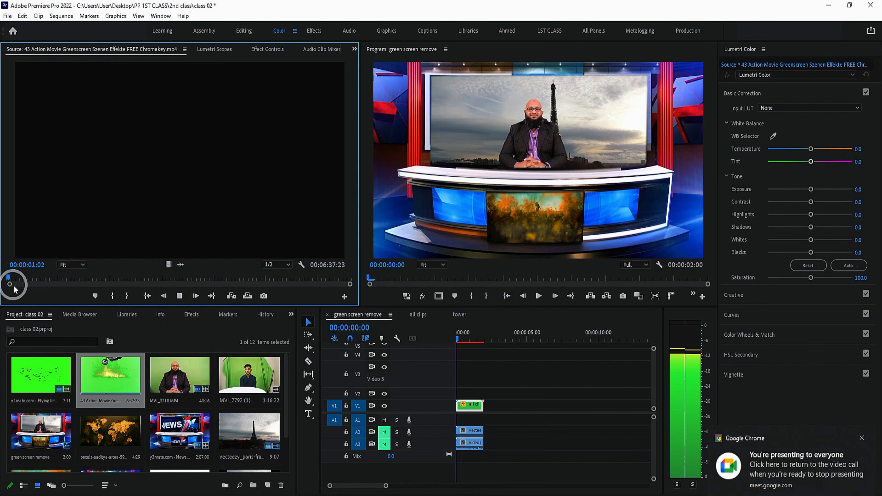
click(26, 278)
click(179, 296)
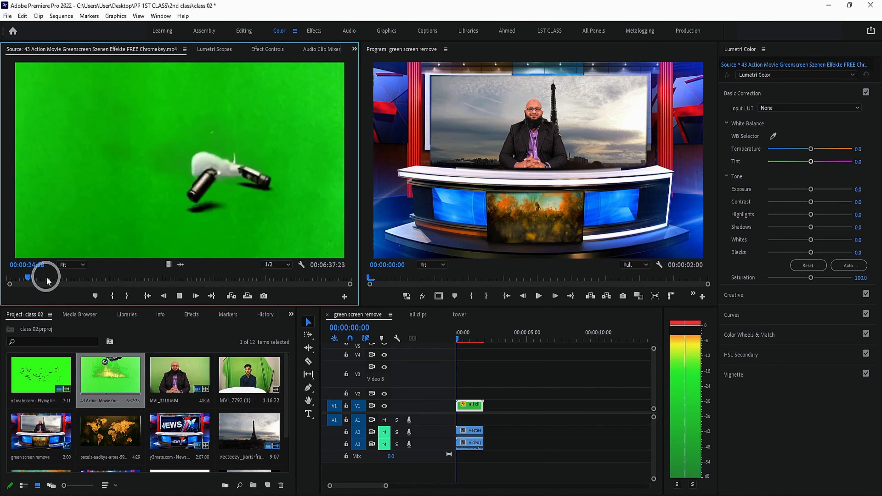
click(182, 298)
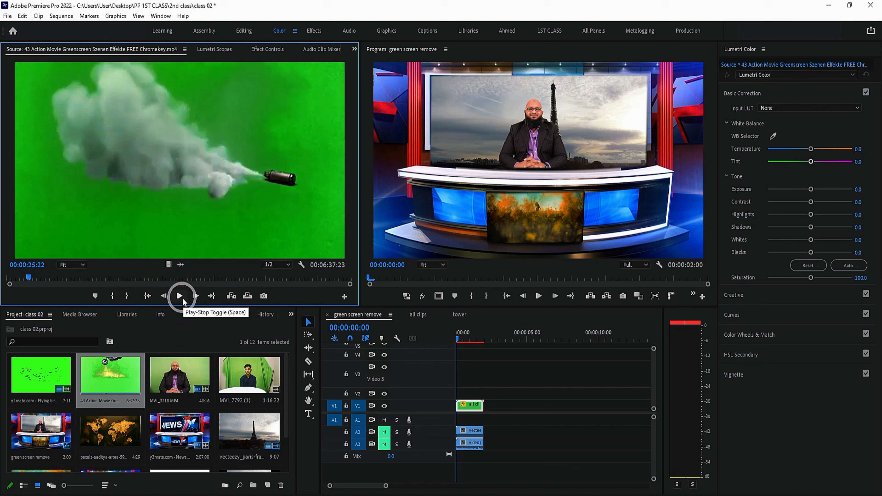
click(182, 298)
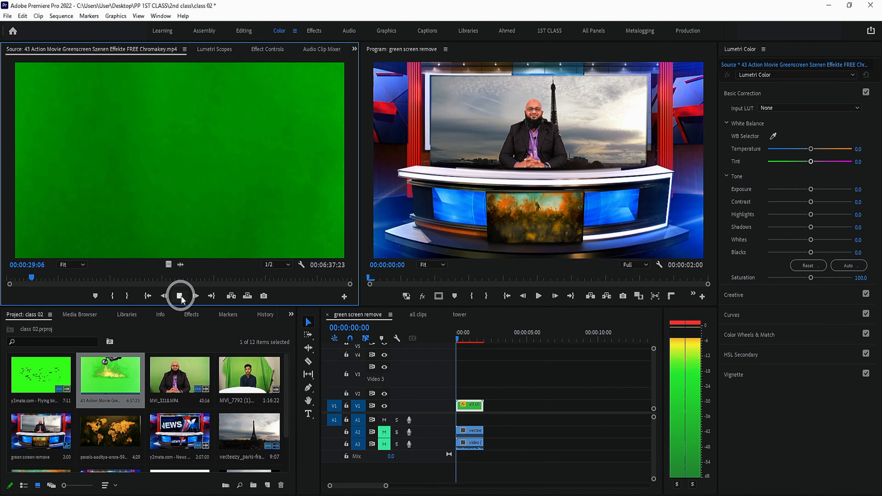
click(181, 298)
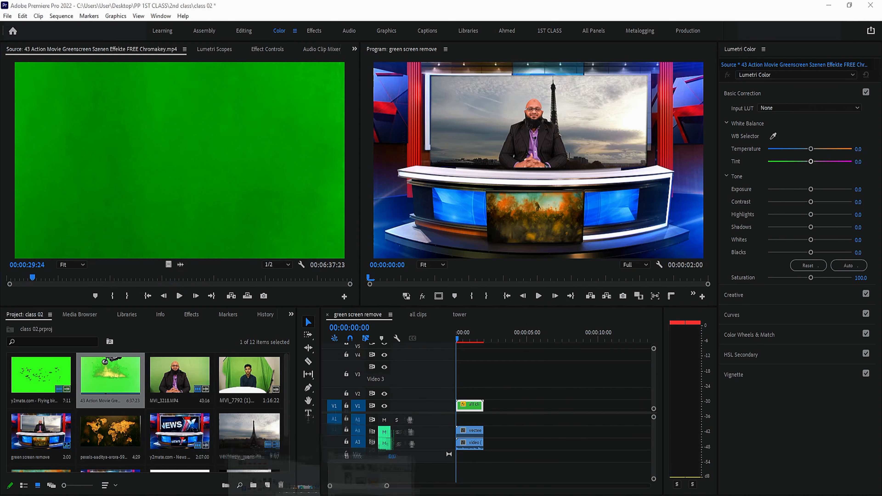
In File Explorer, open the Video editing class Asset folder on Local Disk (I:) and look through its subfolders
click(346, 482)
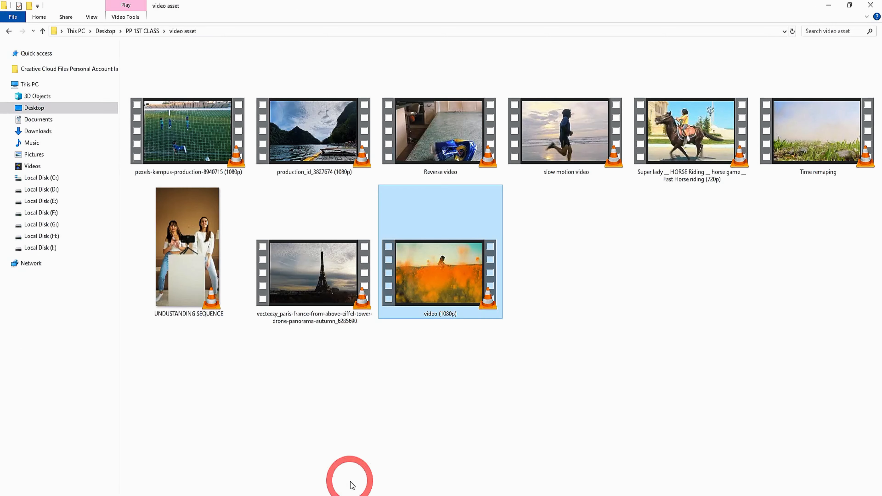
click(43, 32)
click(43, 31)
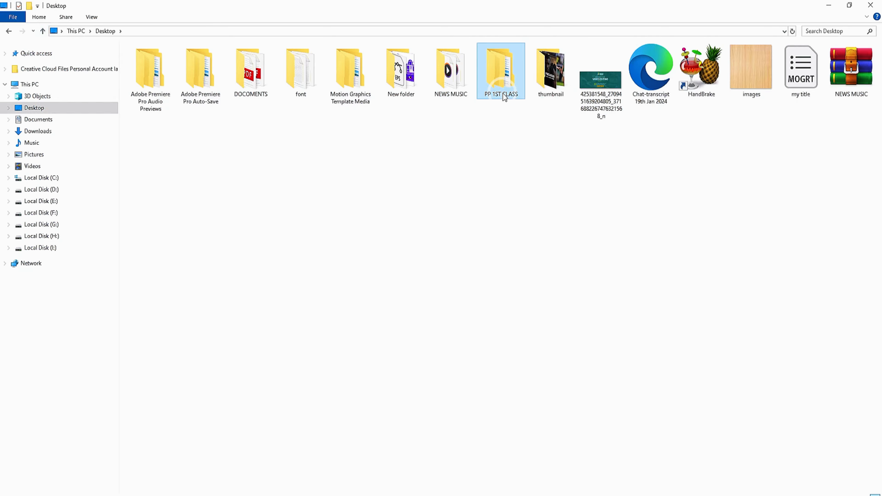
click(46, 249)
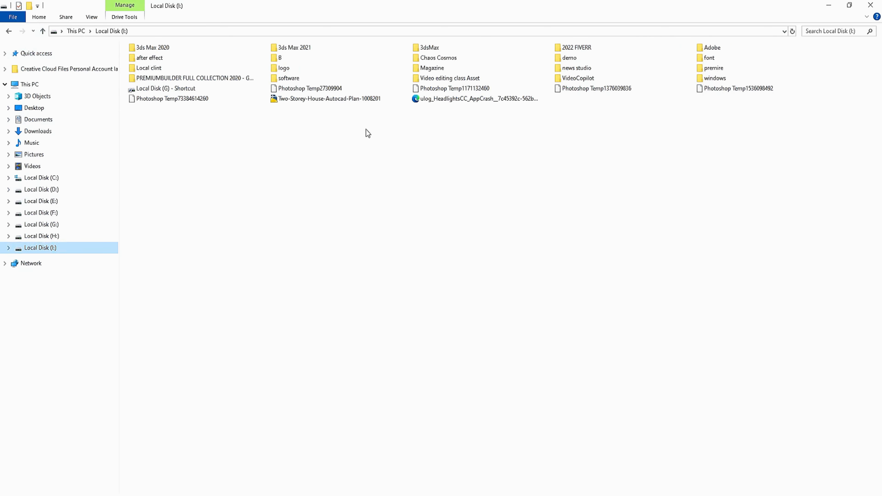
double_click(476, 80)
scroll(536, 311, down, 5)
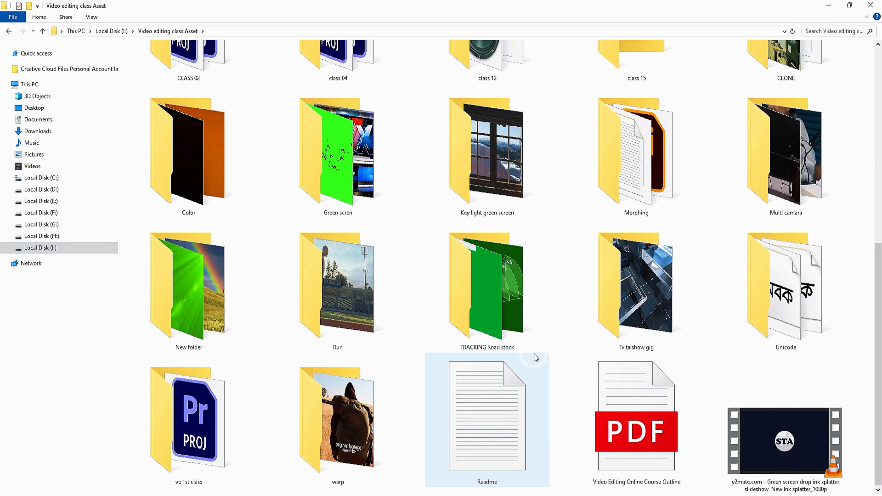
scroll(573, 366, up, 5)
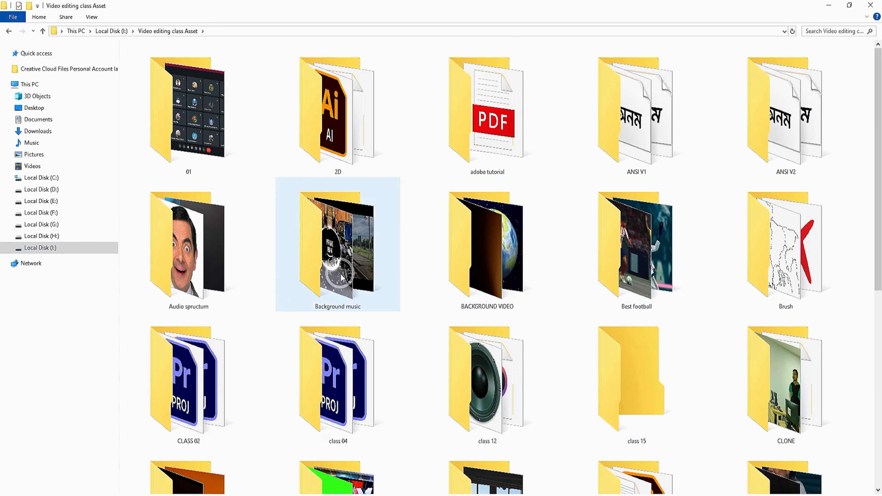
Import the Road Stock Footage video from the TRACKING Road stock folder into the class 02 project
scroll(747, 347, down, 5)
click(470, 290)
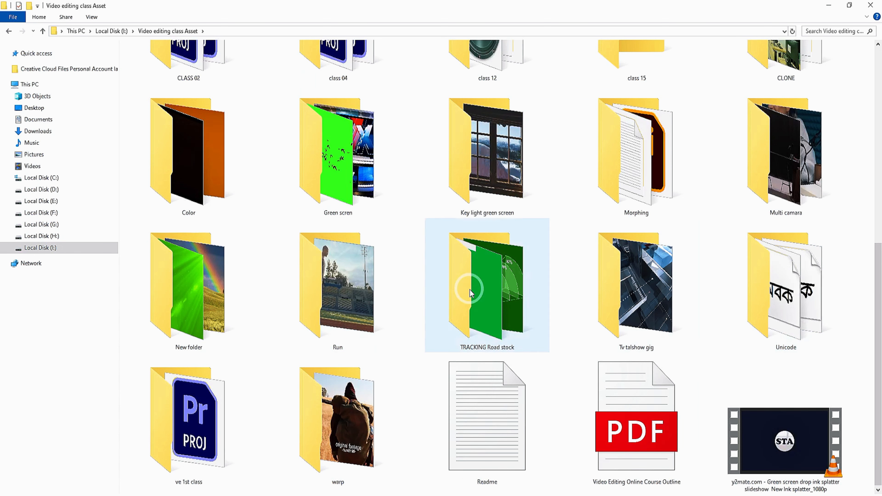
double_click(471, 291)
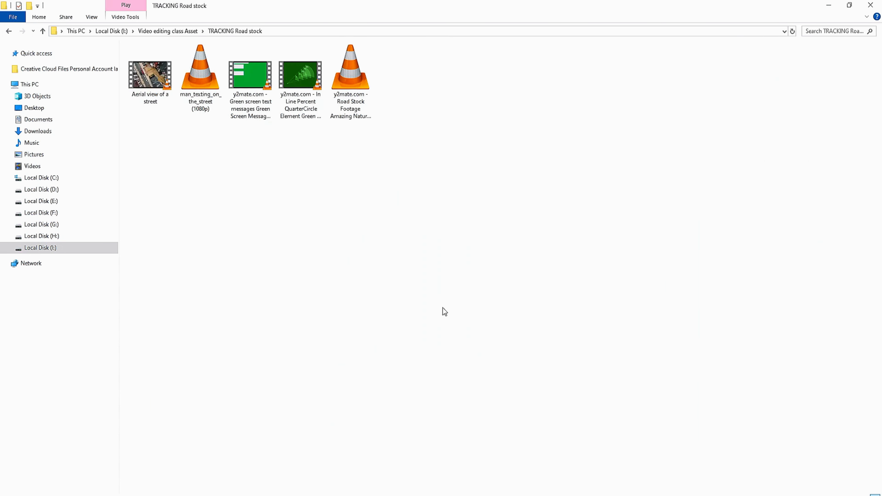
click(371, 85)
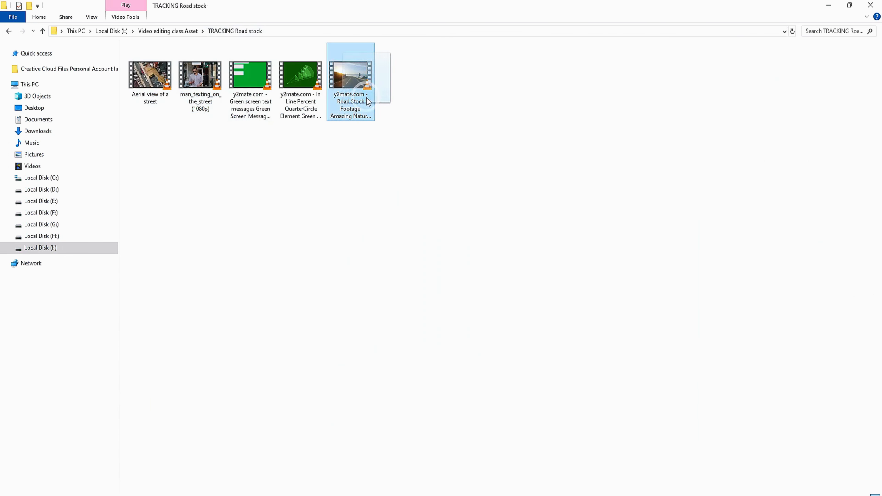
drag(526, 402, 194, 402)
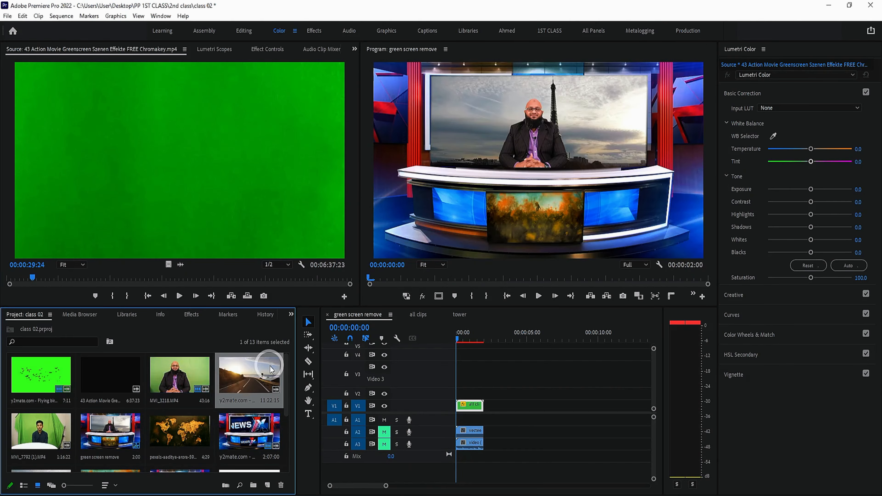
Open the road stock clip in the source monitor, review its opening seconds, and mark an out point at 00:00:05:14
double_click(253, 370)
click(81, 285)
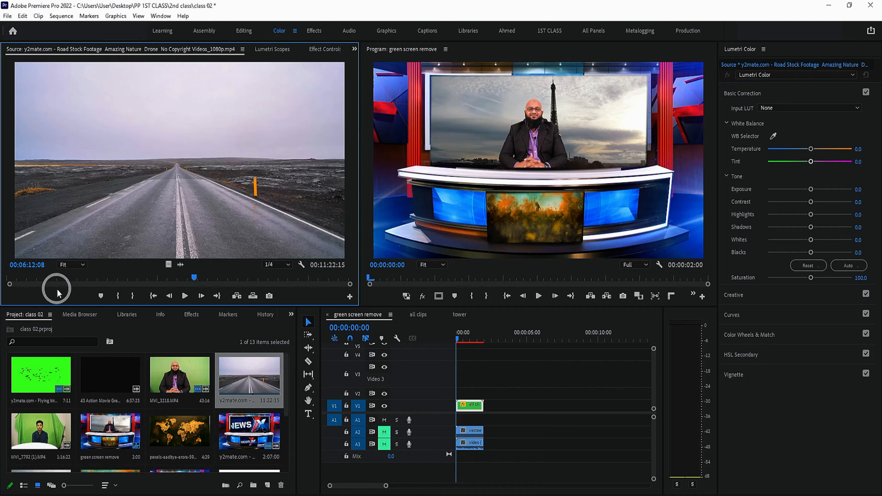
drag(57, 294, 9, 282)
click(187, 296)
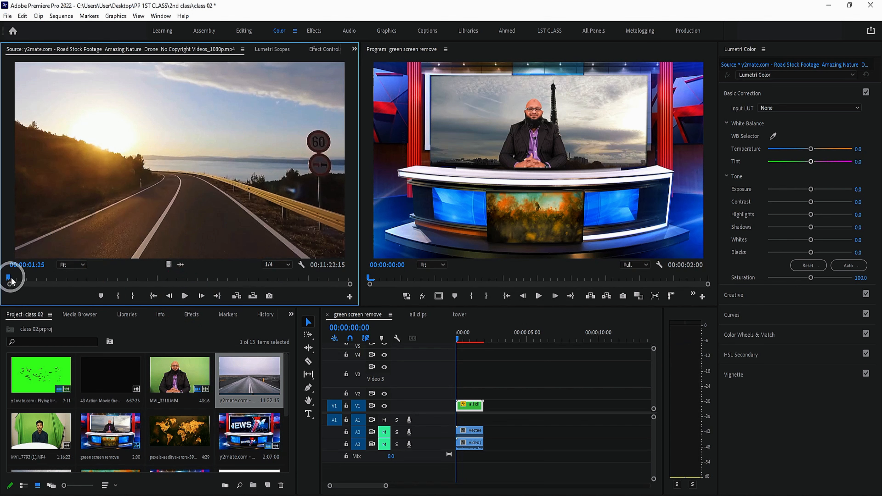
drag(11, 278, 11, 279)
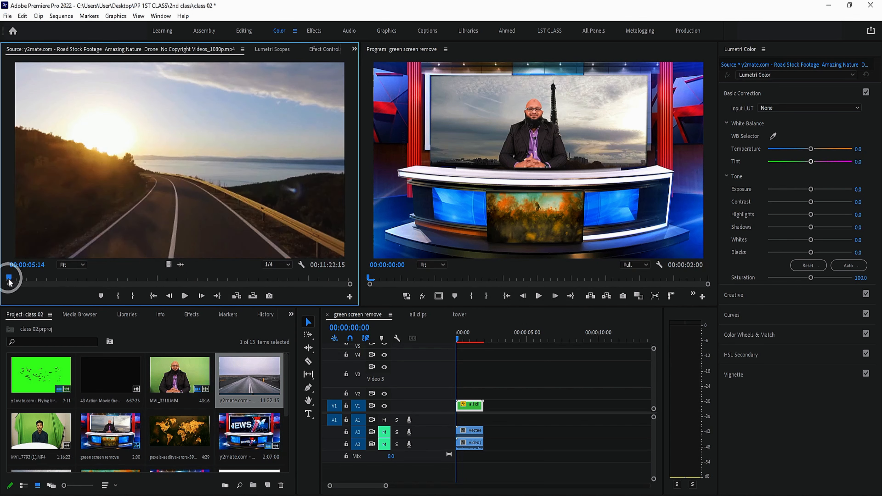
key(o)
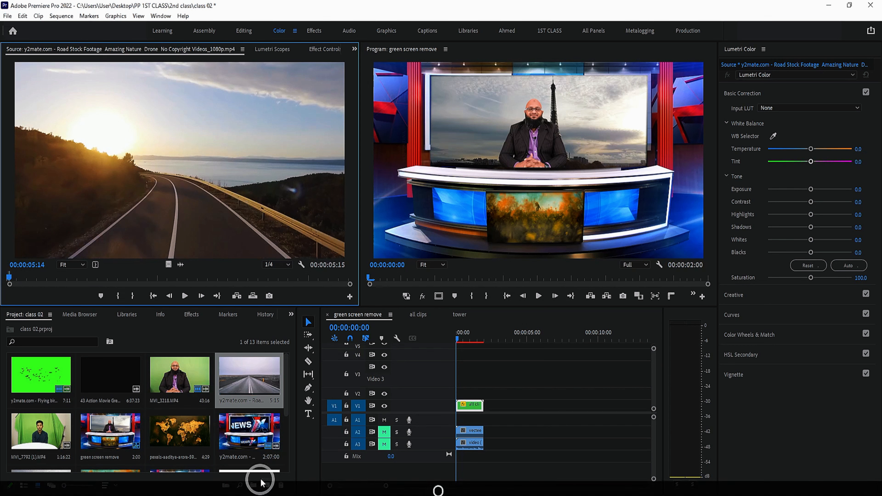
Create a new sequence with the HDV 1080i25 (50i) preset and default name, and place the marked road clip on V1 and A1
click(267, 484)
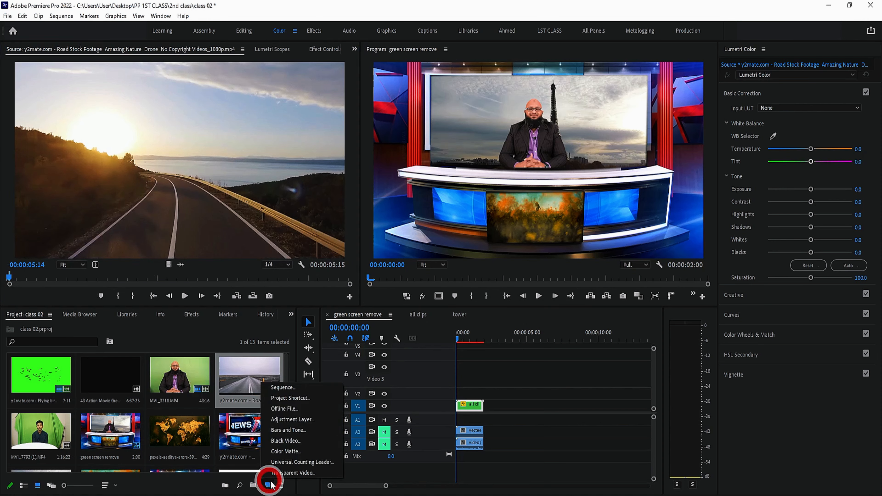
click(283, 387)
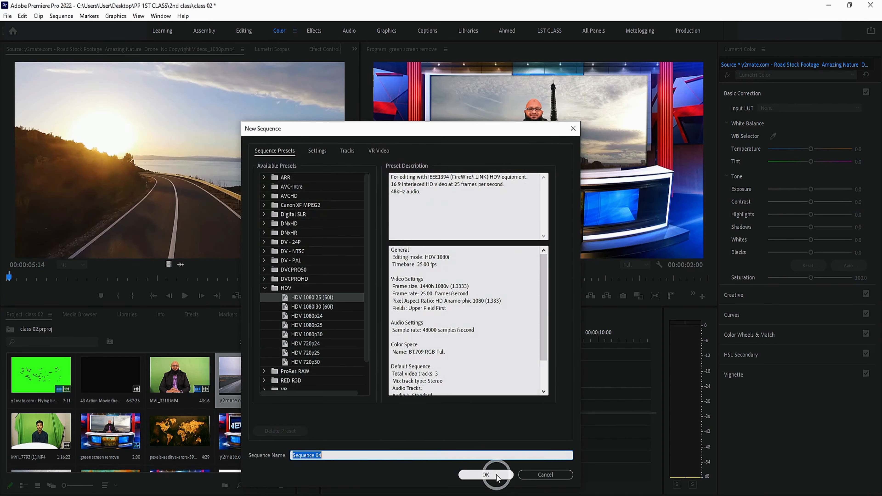
click(483, 473)
drag(138, 184, 472, 410)
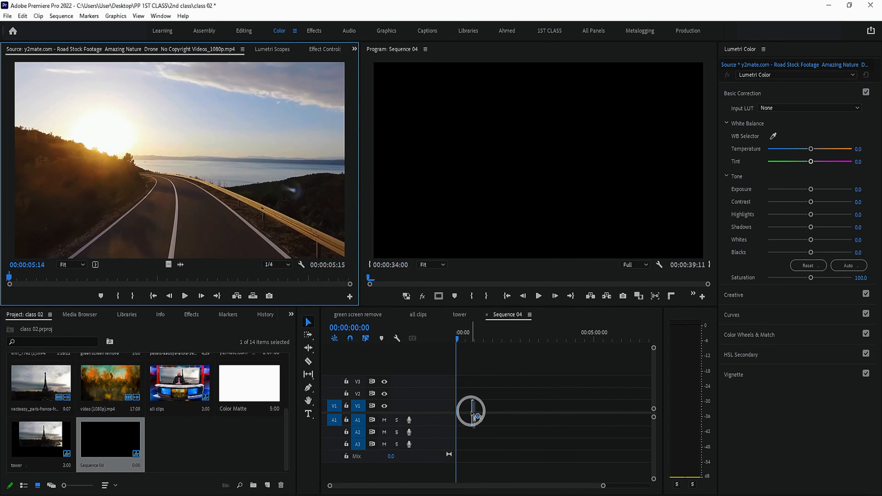
click(462, 280)
click(623, 437)
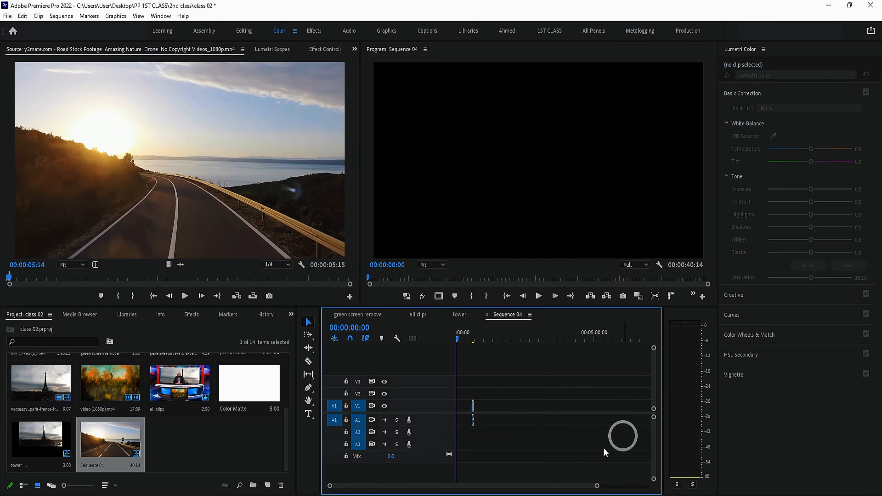
Ripple delete the gap before the road clip in Sequence 04 and play the opening of the sequence
right_click(463, 405)
click(514, 407)
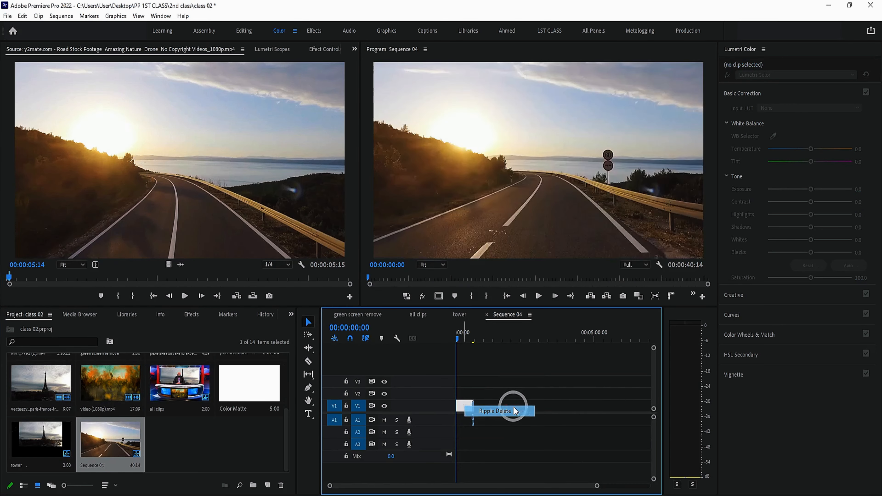
drag(597, 487, 502, 485)
click(483, 431)
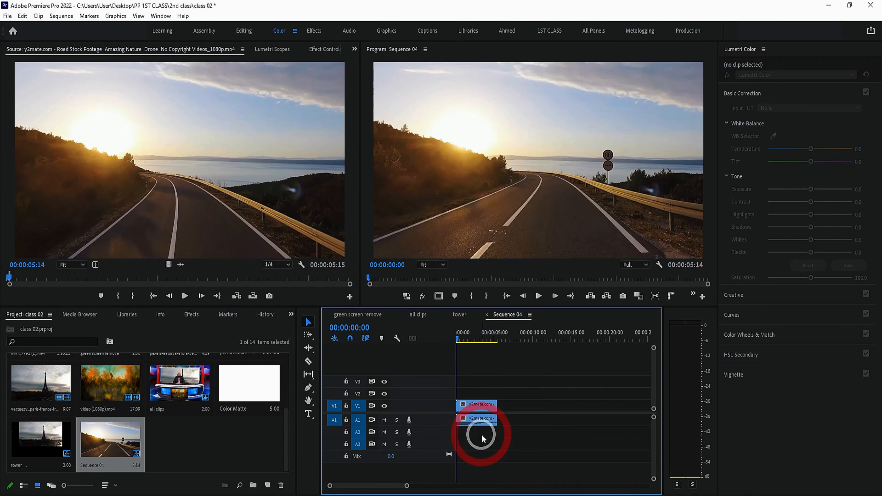
key(space)
click(459, 355)
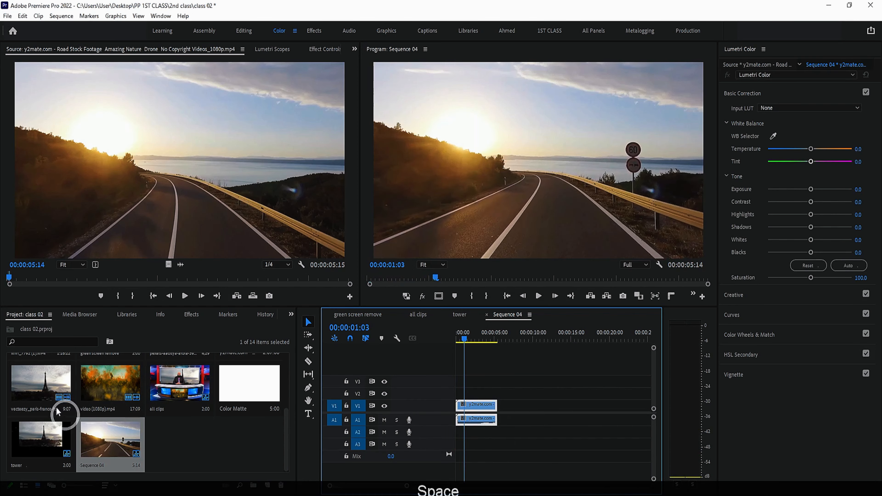
Open the 43 Action Movie green-screen clip in the source monitor and mark a short explosion section ending at 00:00:53:05
scroll(110, 439, up, 5)
double_click(117, 383)
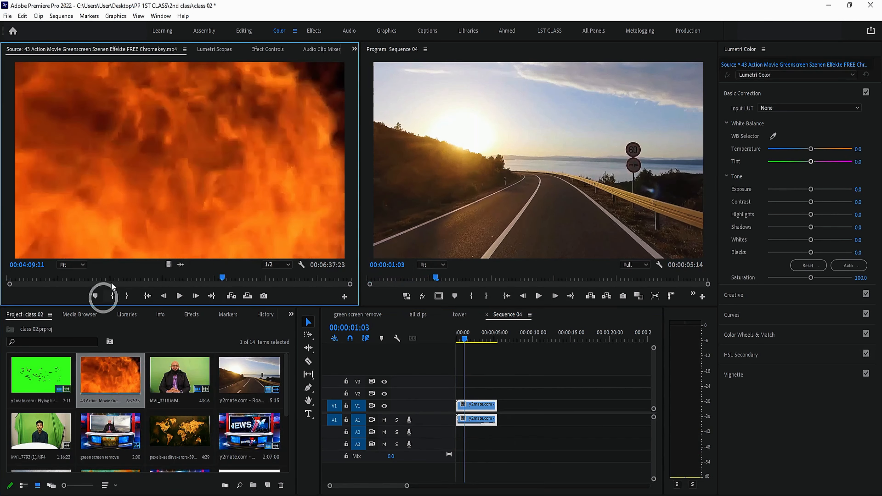
drag(133, 276, 47, 282)
key(space)
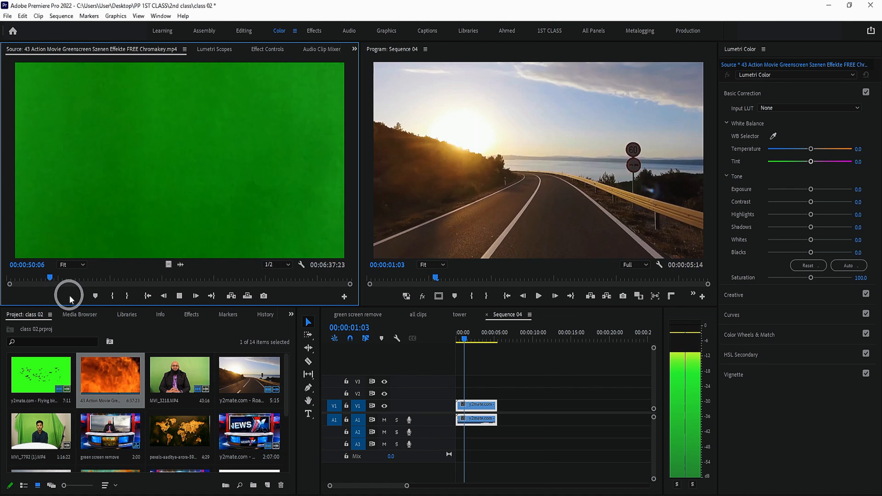
key(space)
drag(52, 281, 54, 278)
key(o)
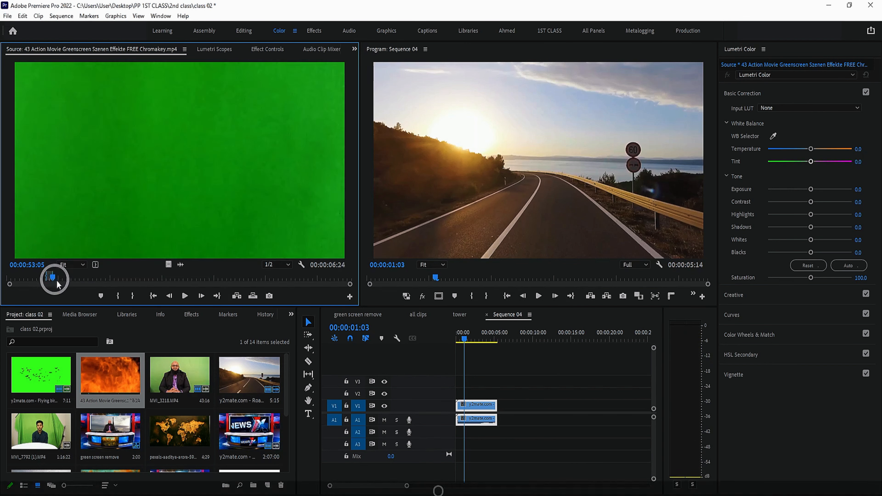
Place the marked action-movie section on V2 above the road clip and trim its end to match the road clip
drag(168, 265, 455, 393)
drag(508, 392, 500, 391)
click(522, 149)
Scale the green-screen clip on V2 to 304.0 so it covers the whole frame
click(483, 393)
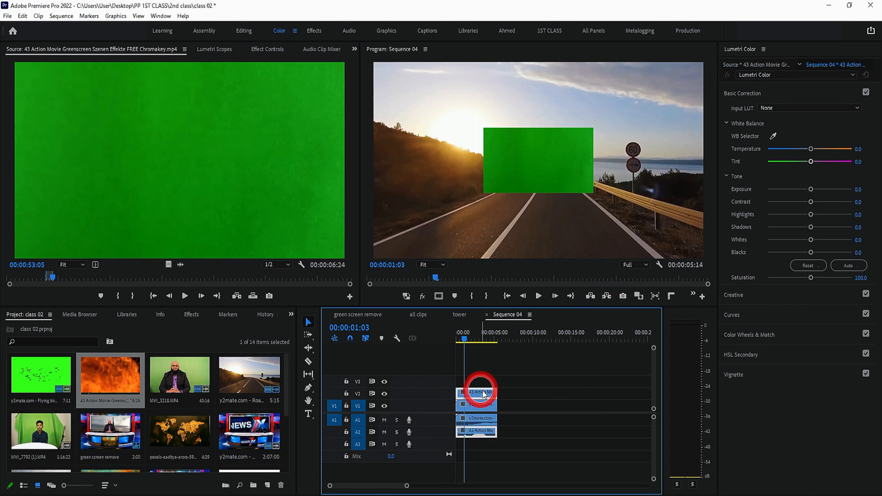
click(269, 49)
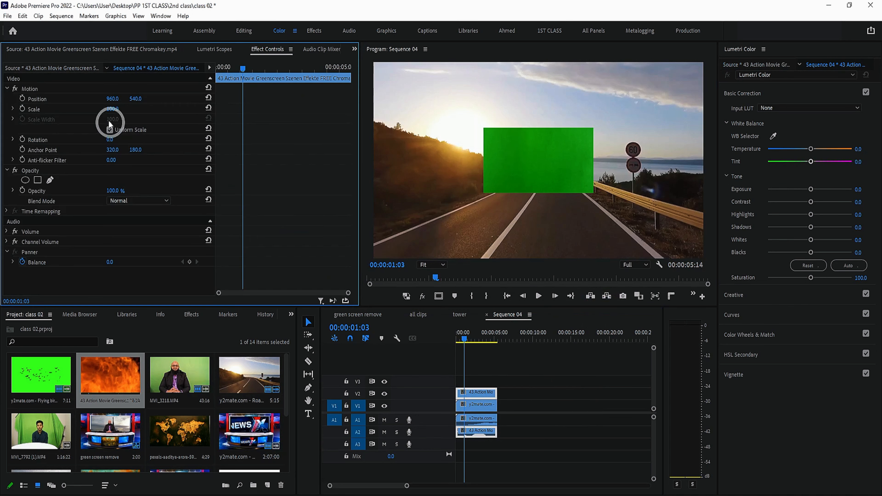
drag(112, 108, 205, 99)
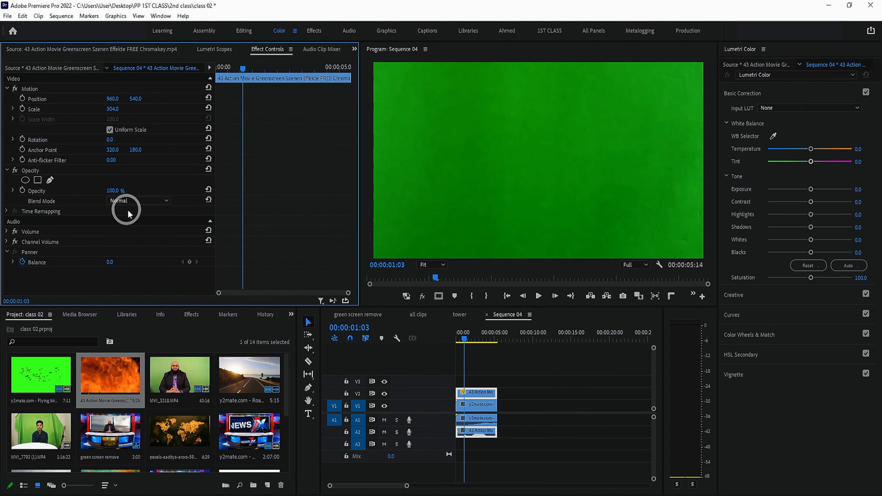
Apply the Ultra Key effect to the V2 clip and sample its green background as the key color
click(191, 315)
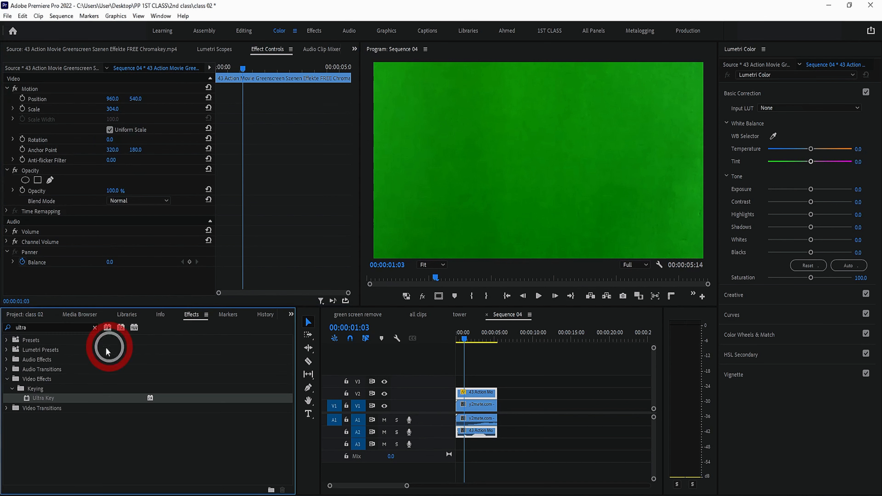
click(60, 398)
drag(484, 395, 482, 394)
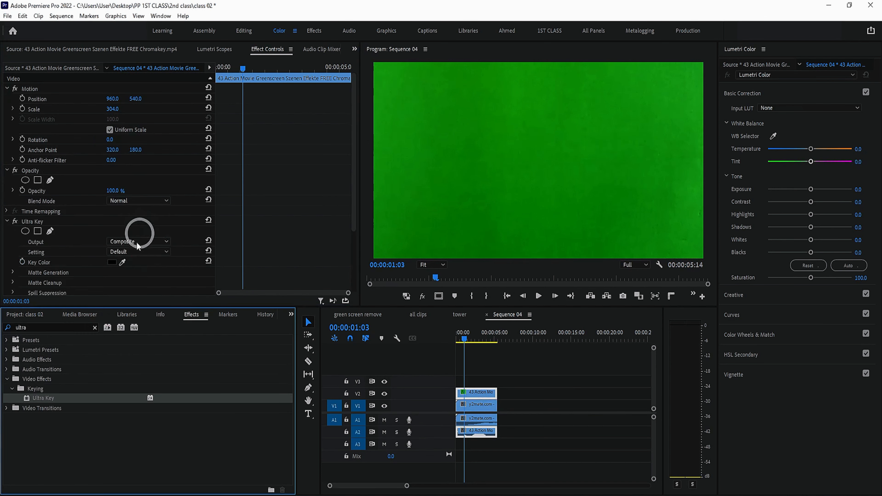
click(558, 164)
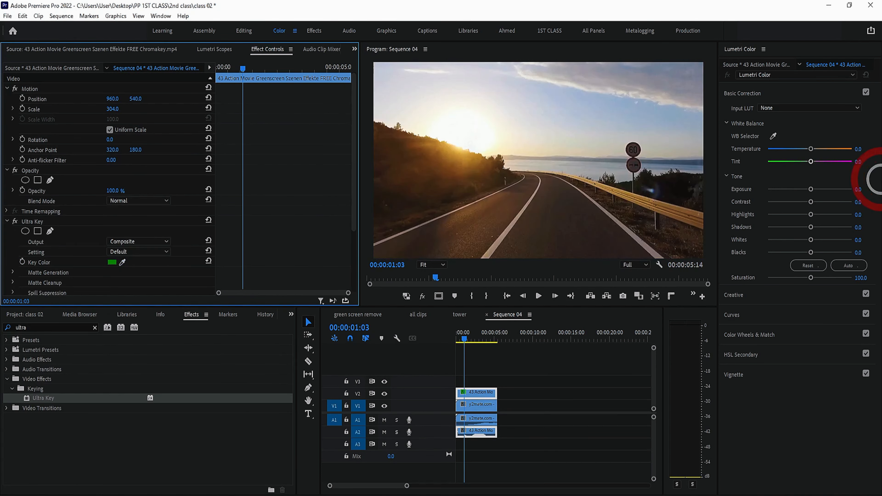
Preview the keyed explosion, park the playhead at 00:00:03:05, and set the V2 clip's vertical position to 541.0
key(space)
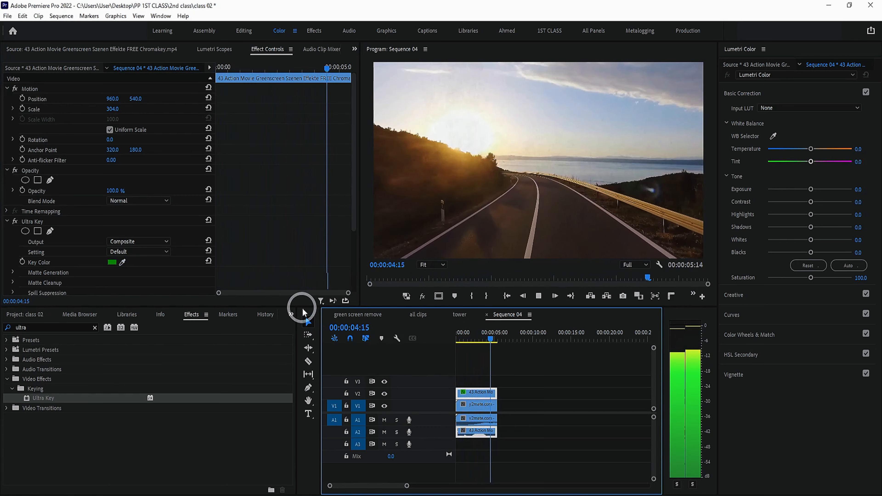
key(space)
click(489, 342)
drag(488, 342, 479, 339)
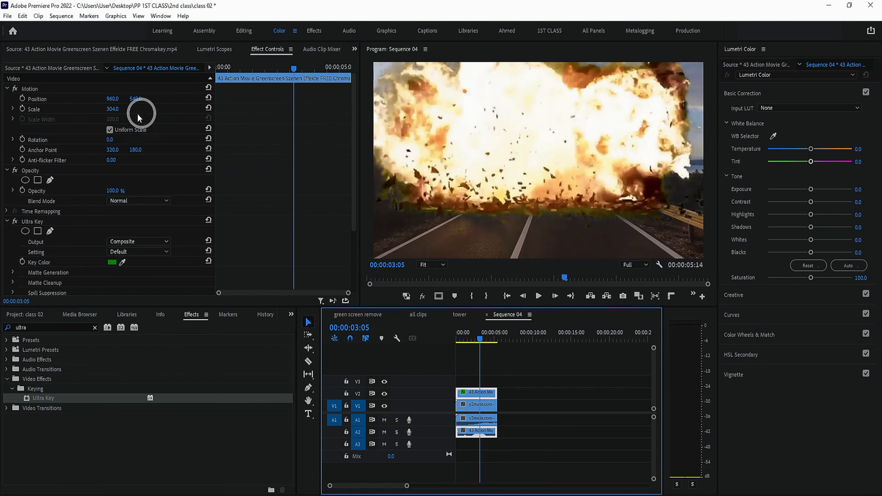
mouse_move(132, 100)
mouse_down()
mouse_move(142, 93)
mouse_move(133, 99)
mouse_up()
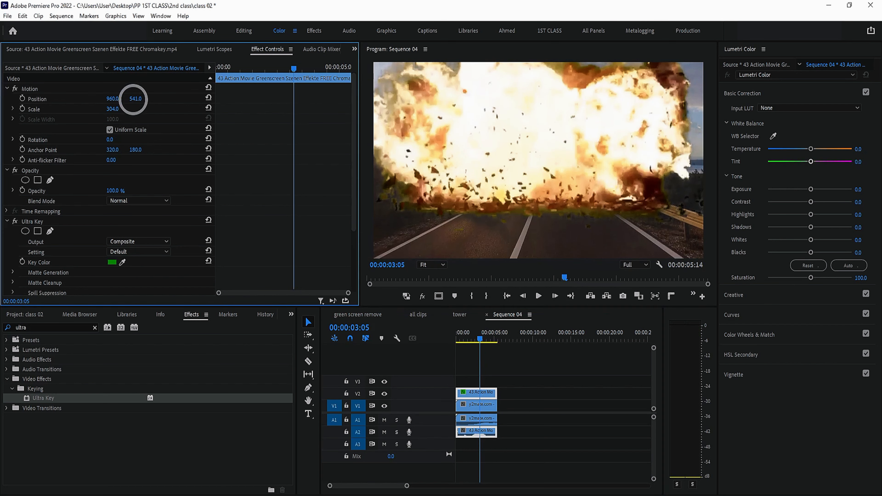
Try the Multiply blend mode on the explosion clip, play the result from the sequence start, and return the blend mode to Normal
click(165, 205)
click(155, 244)
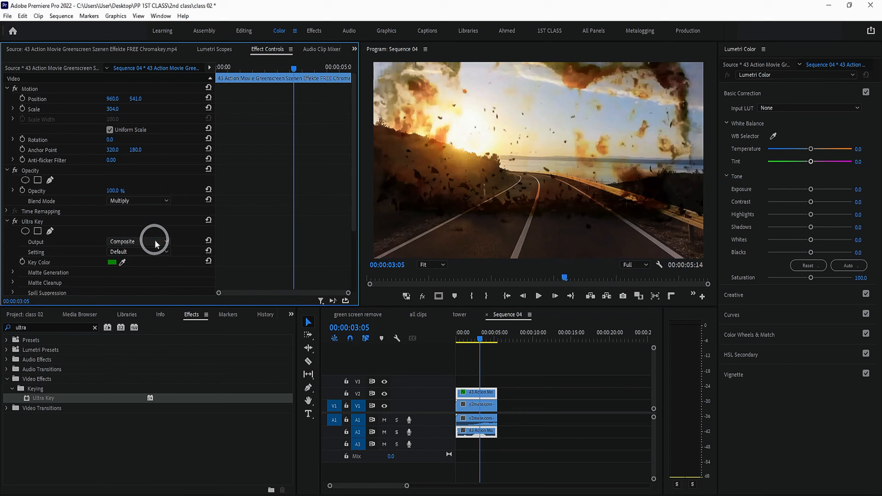
drag(487, 336, 359, 339)
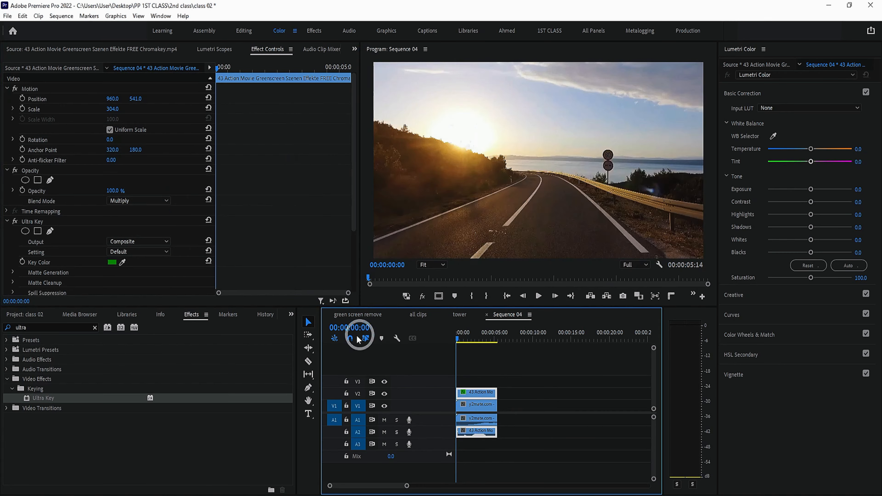
key(space)
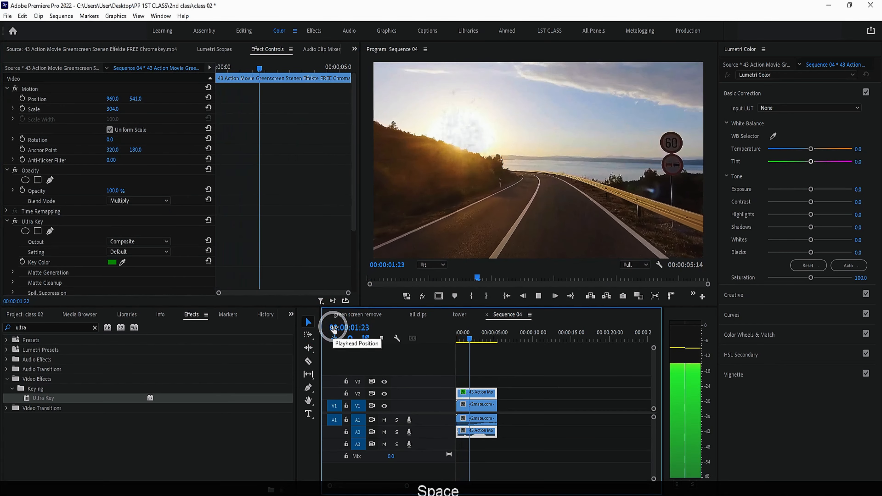
key(space)
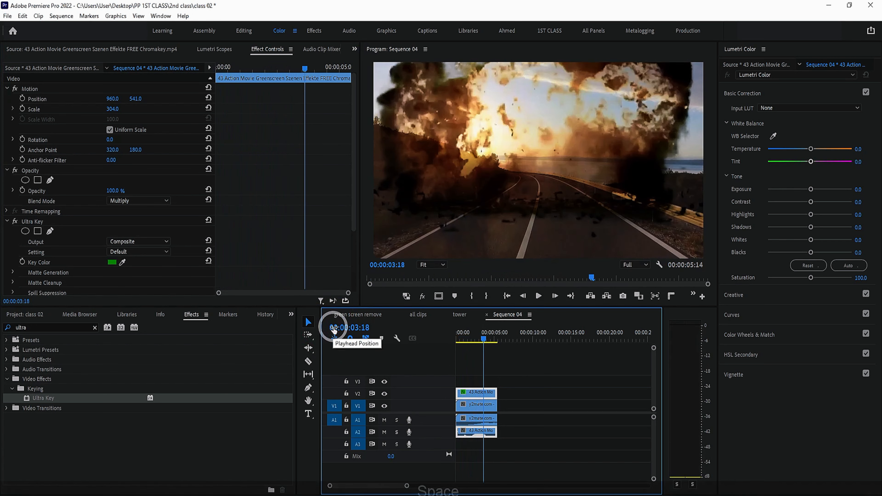
click(167, 201)
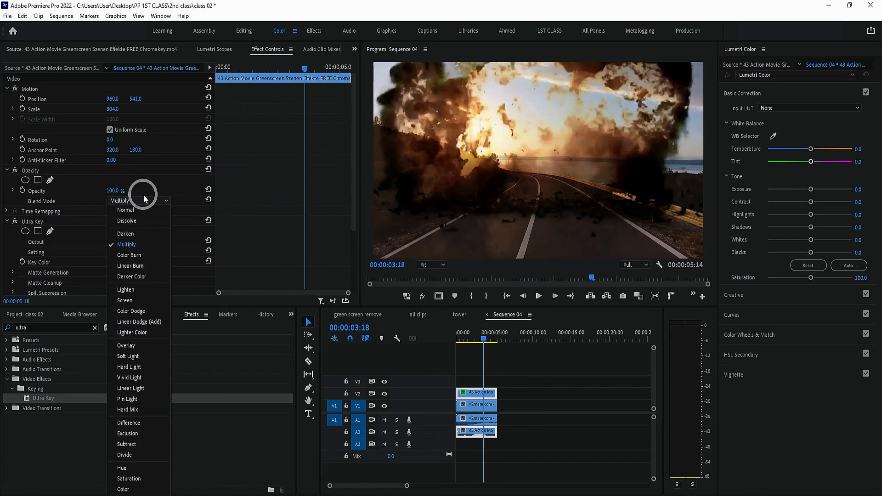
click(147, 205)
click(151, 205)
click(142, 203)
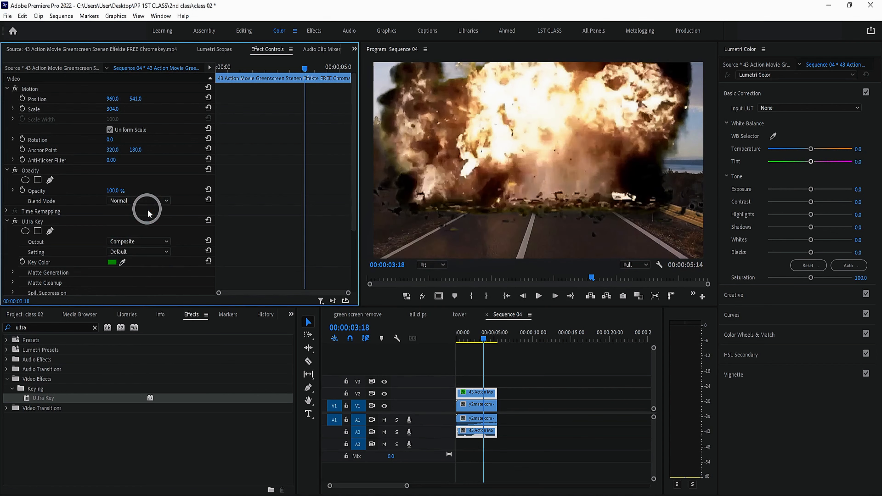
Extend the end of the action-movie clip on V2 so the sequence runs to 00:00:17:01
drag(522, 349, 482, 335)
click(87, 190)
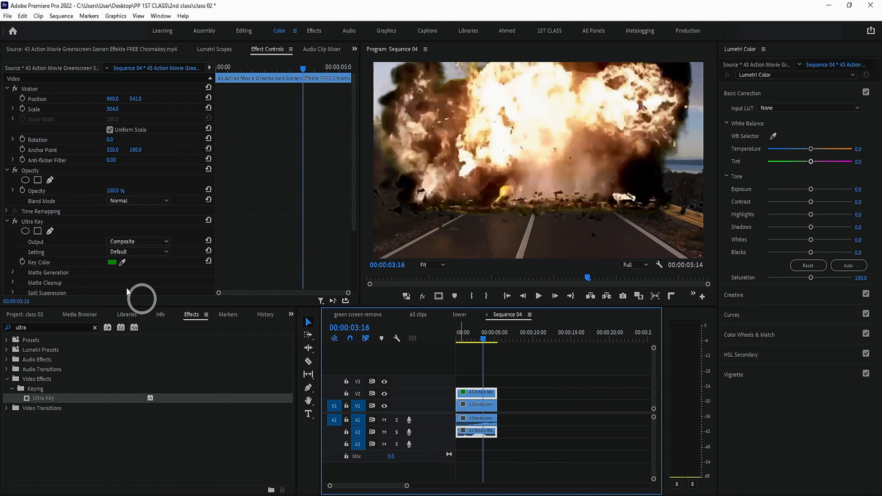
click(65, 49)
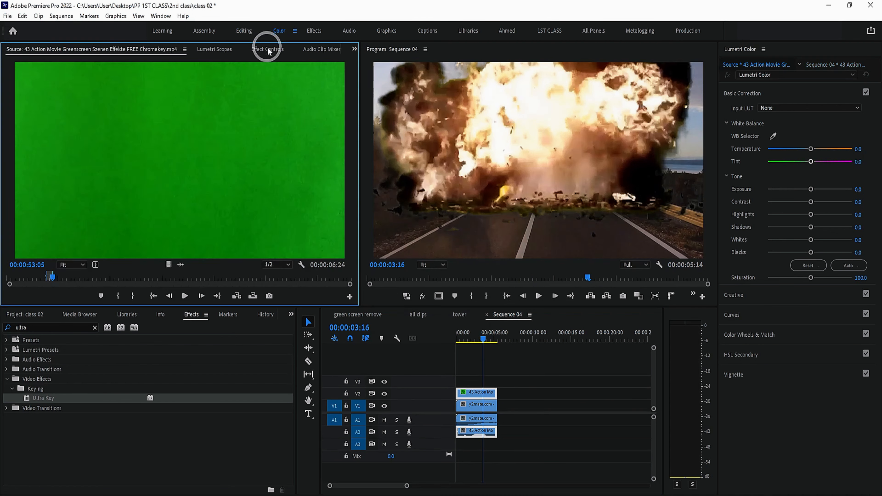
click(474, 392)
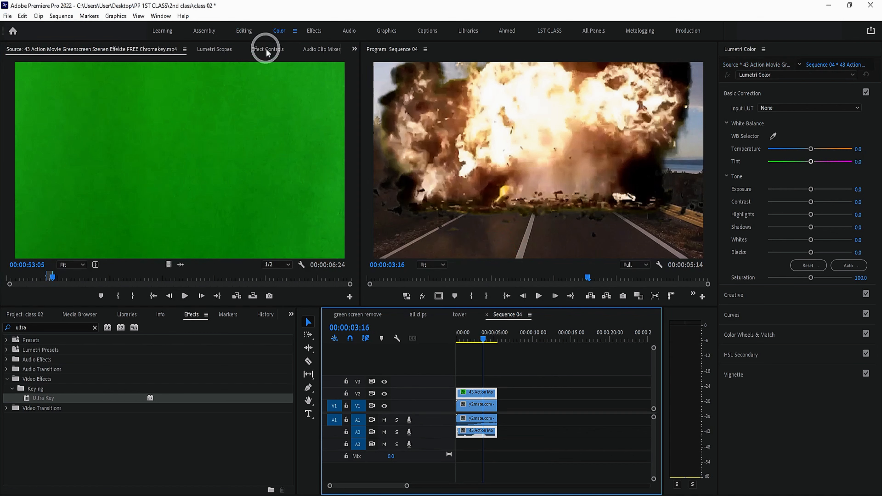
drag(497, 392, 586, 390)
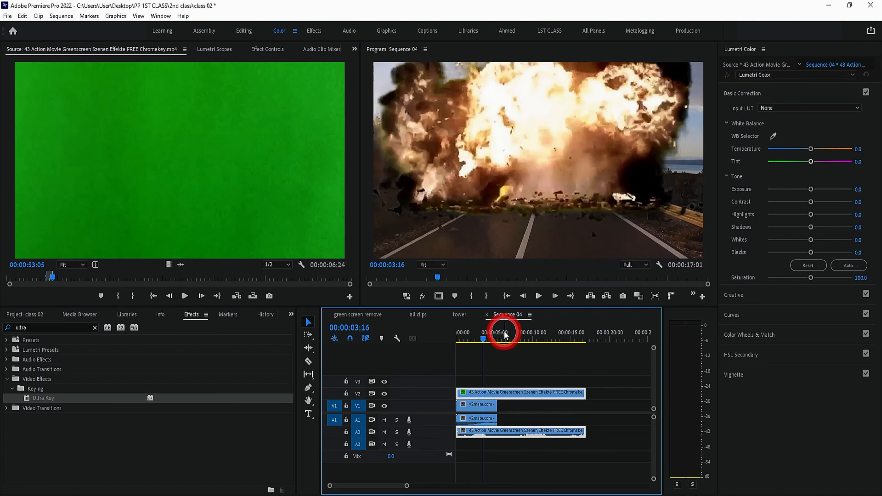
Add earlier footage to the action-movie clip's head and align it to the sequence start, making the sequence 00:00:22:15 long
drag(502, 335, 472, 339)
click(524, 379)
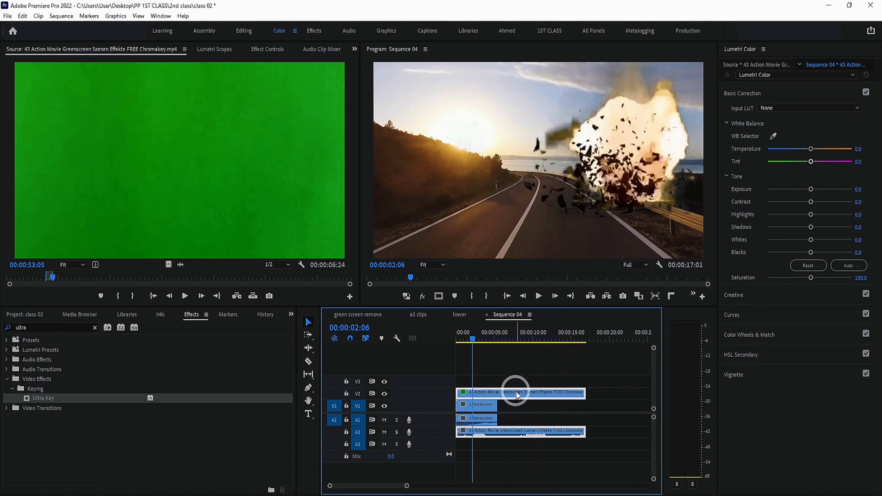
drag(516, 395, 422, 341)
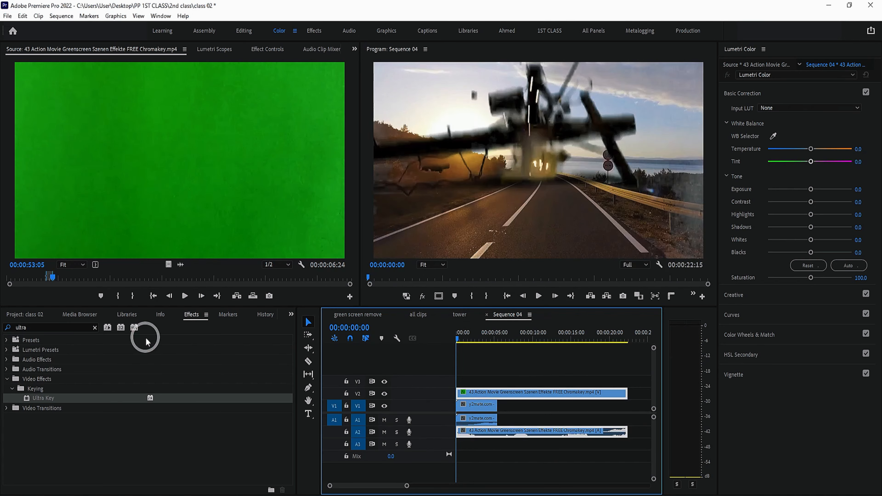
Play the opening seconds of the sequence to examine the keyed effects over the road
key(space)
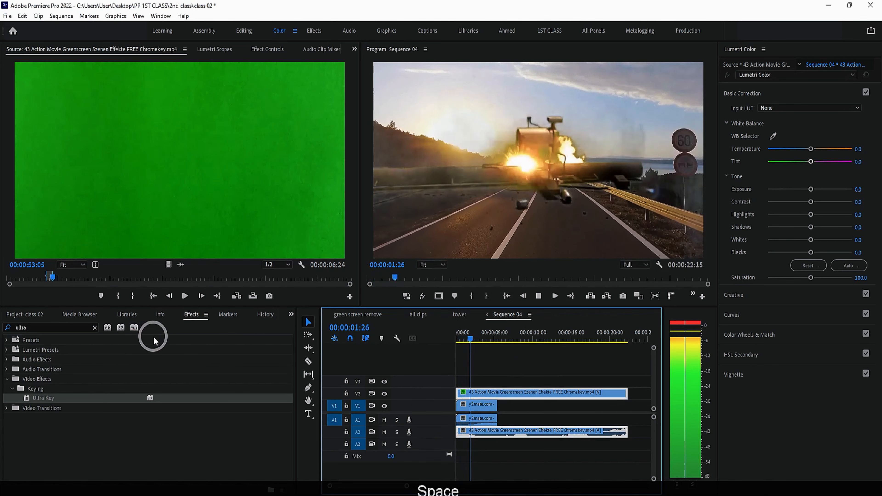
click(471, 340)
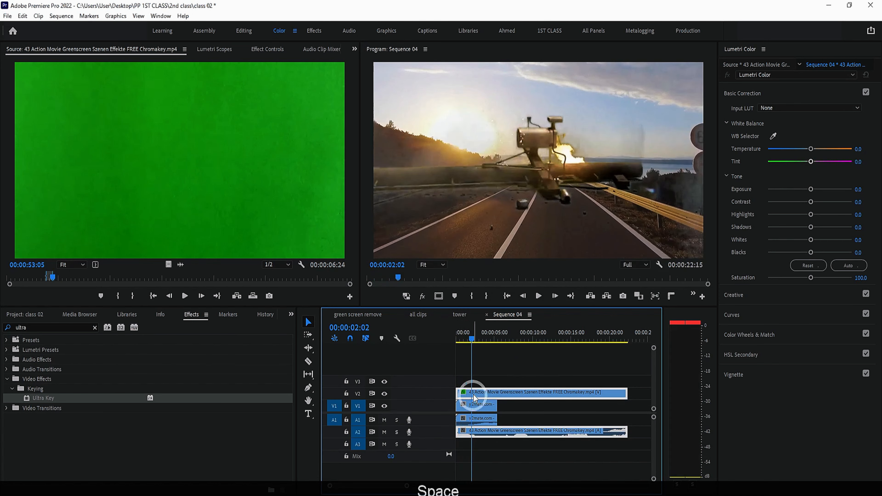
click(541, 304)
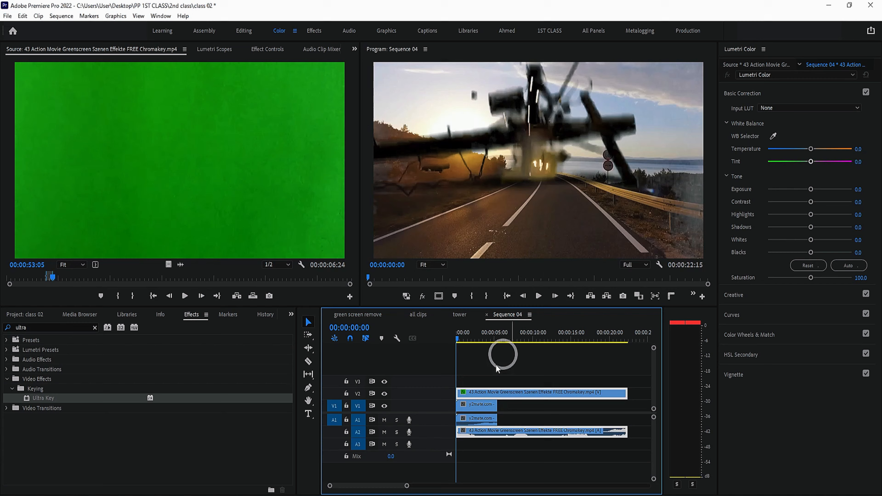
key(space)
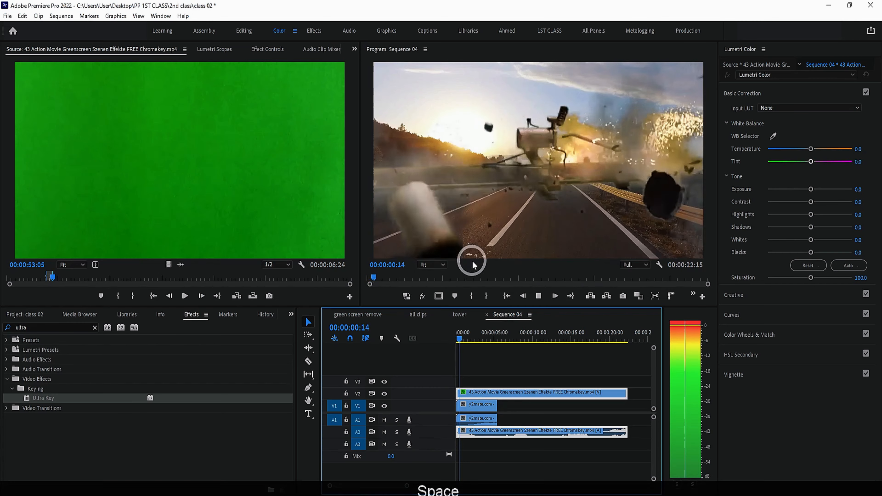
key(space)
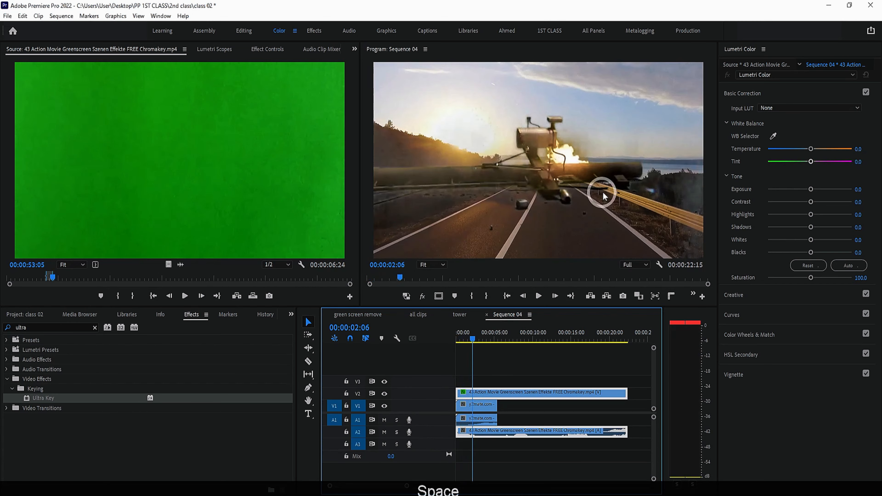
key(space)
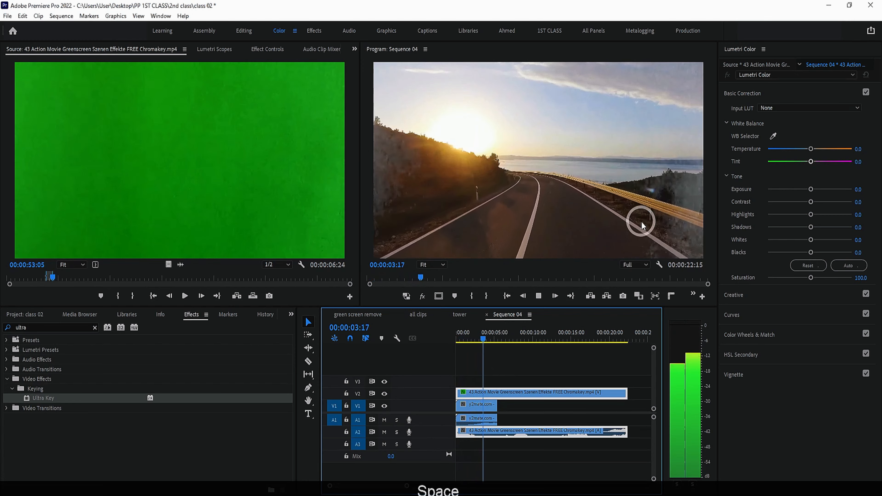
key(space)
Return to the start of the sequence and extend the road clip on V1 and A1 to the end of the action-movie clip
drag(484, 335, 328, 349)
key(space)
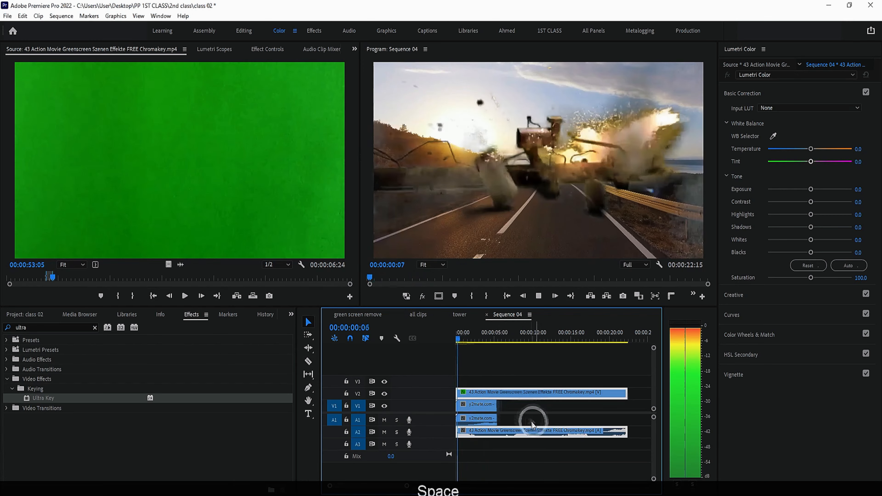
key(space)
drag(502, 407, 625, 405)
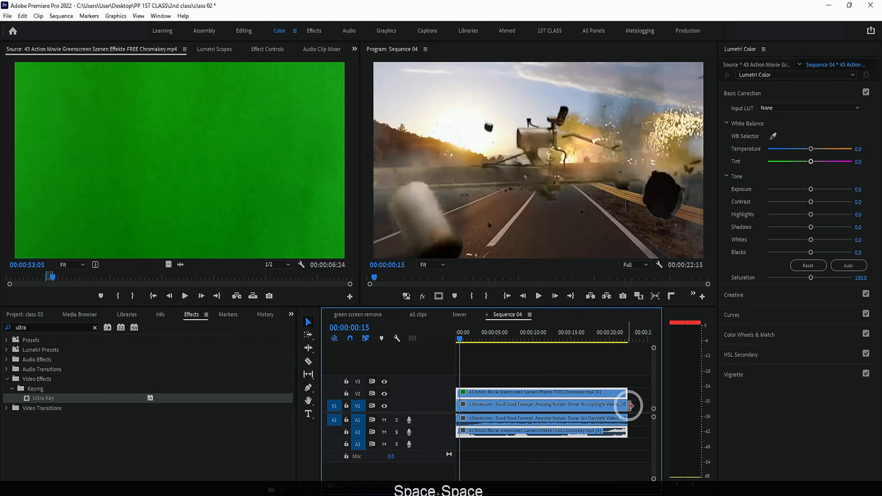
Play and scrub through the extended sequence to examine how the various action effects key over the road footage
key(space)
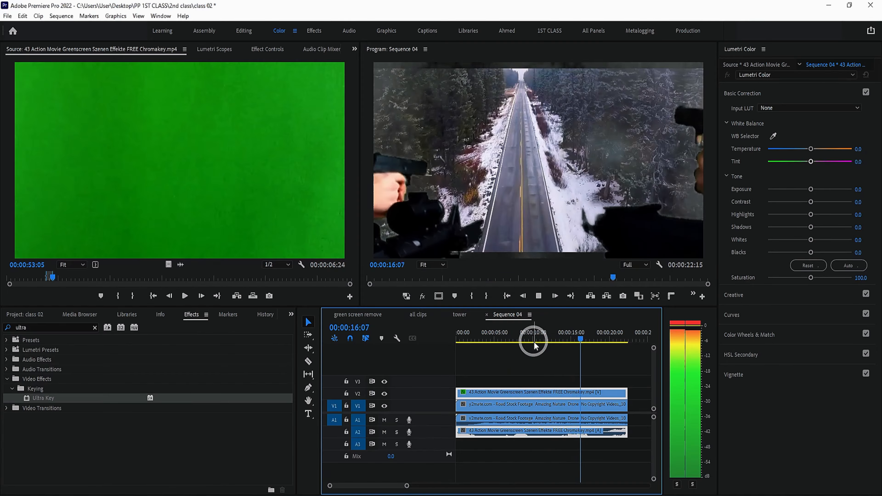
key(space)
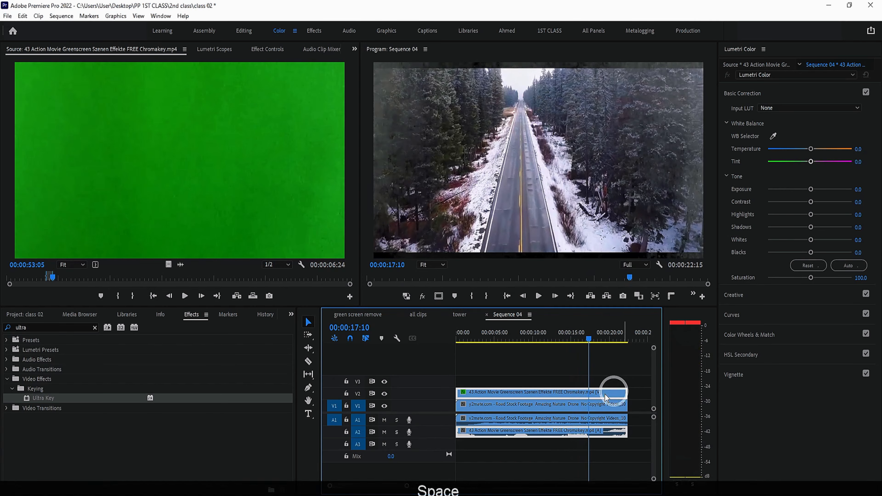
drag(458, 393, 628, 393)
drag(600, 342, 508, 342)
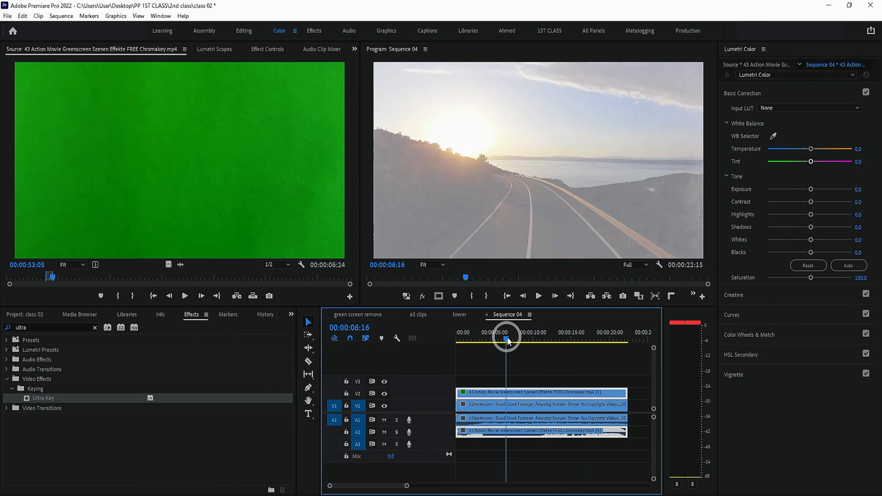
click(550, 331)
key(space)
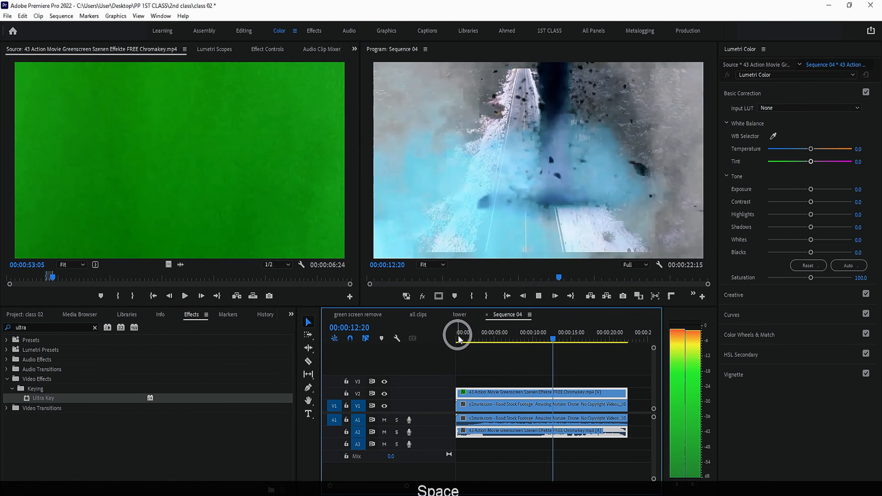
key(space)
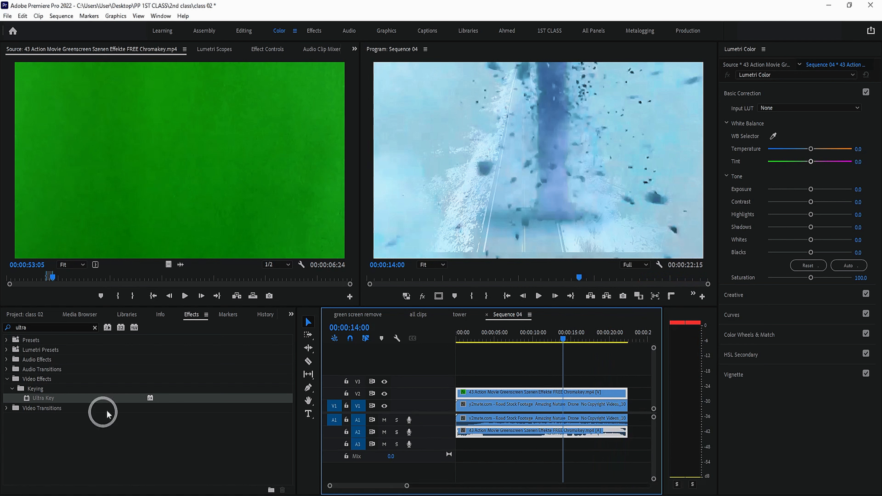